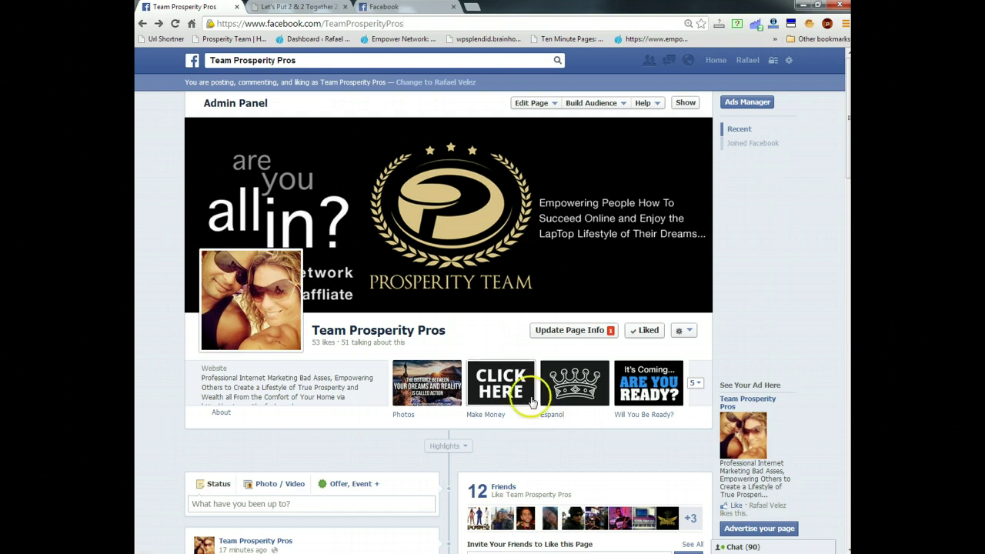
- Scroll through the 22Social home page to look it over
left_click(304, 8)
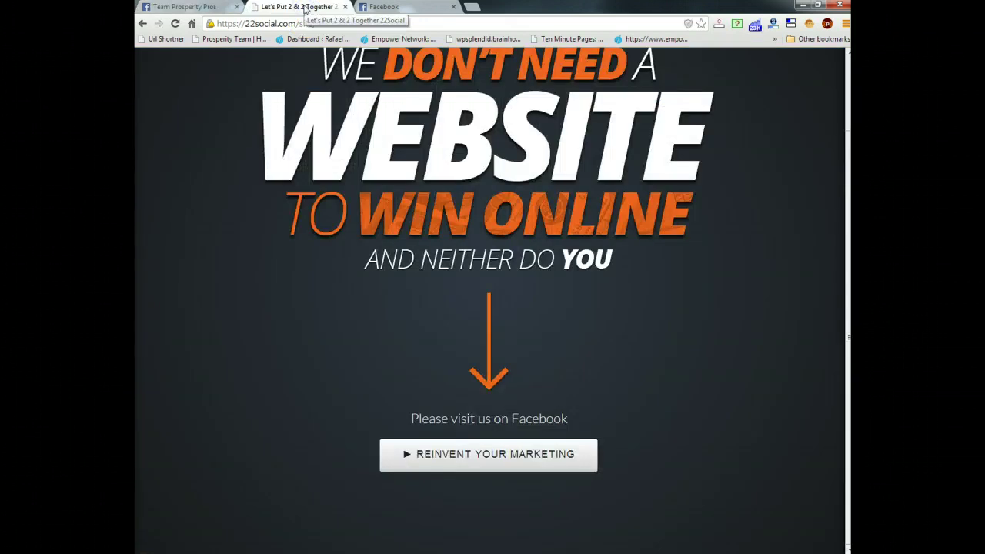
scroll(813, 356, "up", 2)
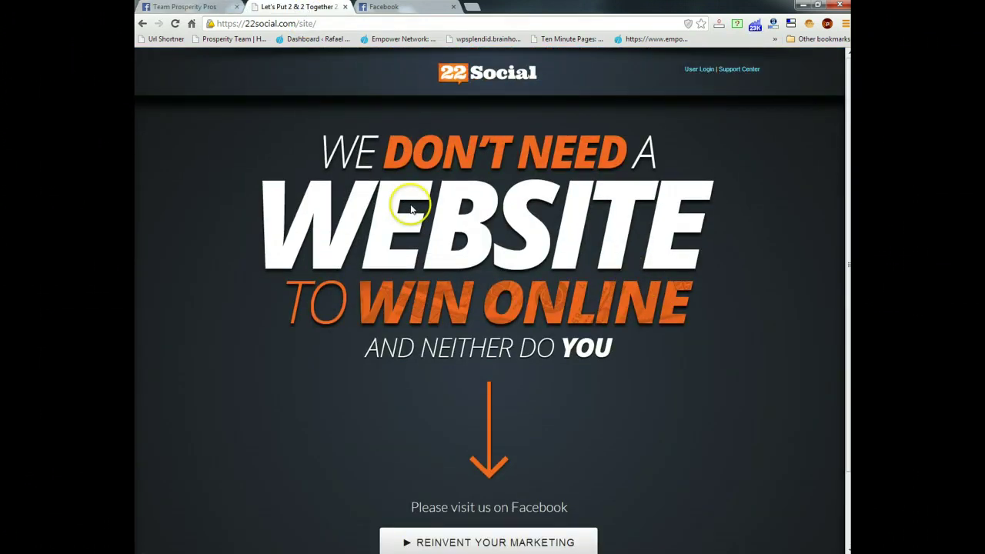
scroll(643, 310, "down", 1)
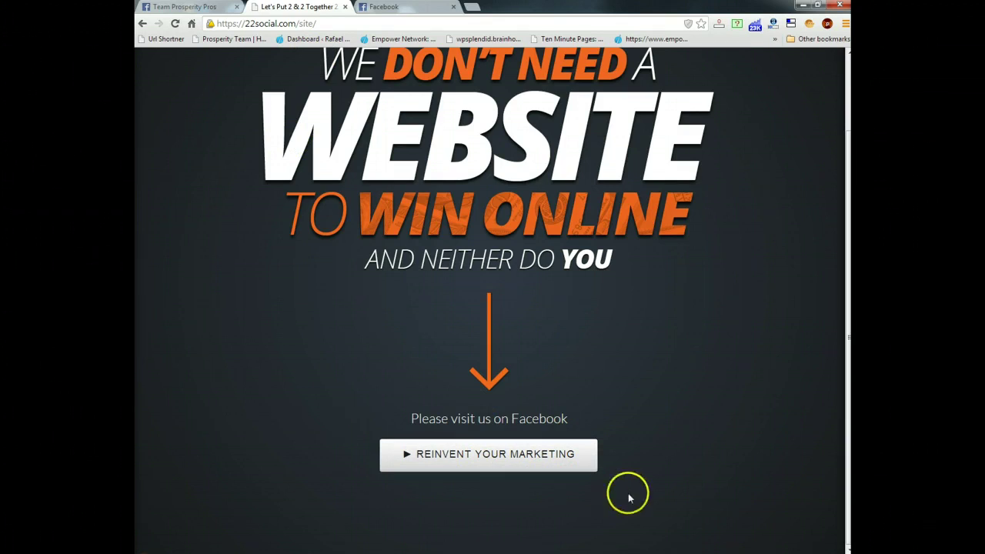
scroll(631, 489, "up", 1)
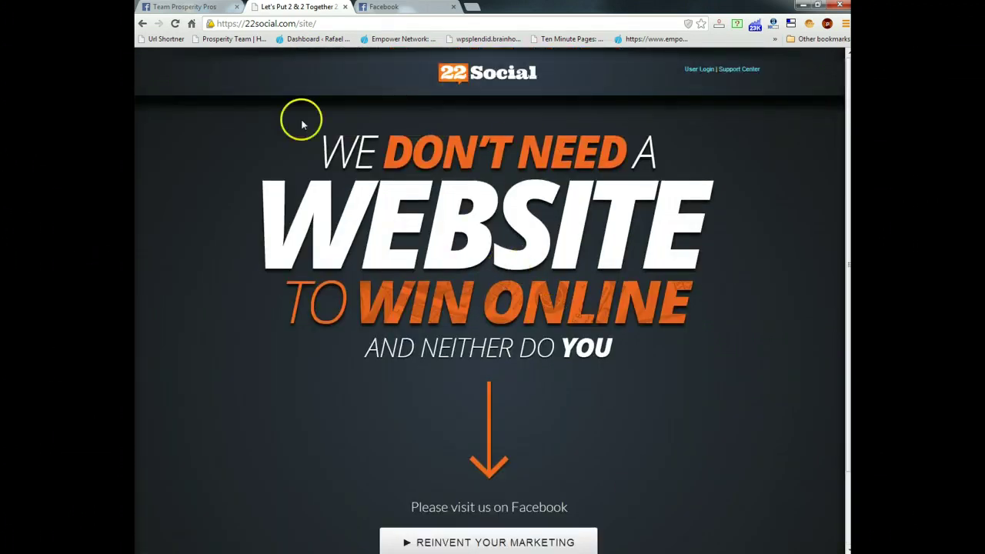
- Back on the Team Prosperity Pros page, open the Make Money (CLICK HERE) custom tab
left_click(192, 8)
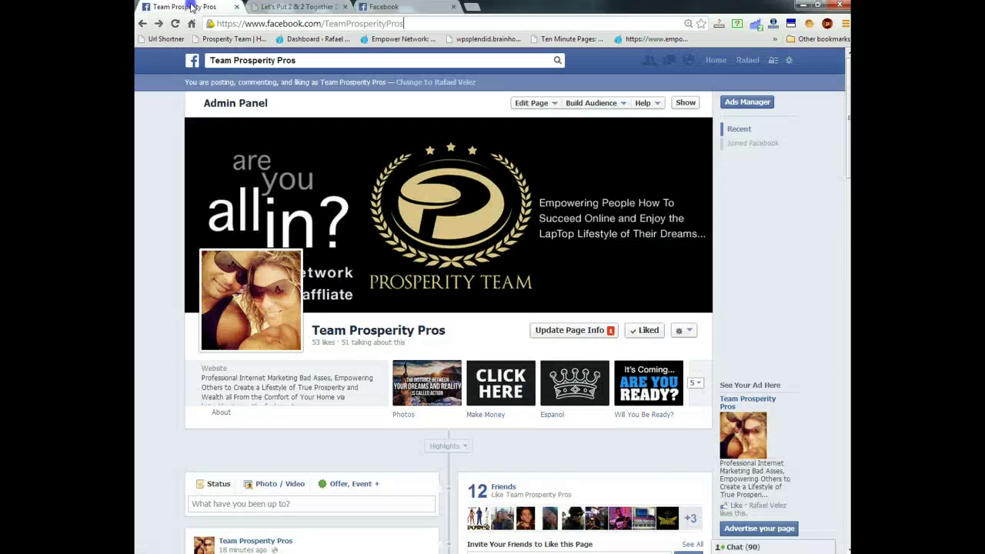
left_click(297, 7)
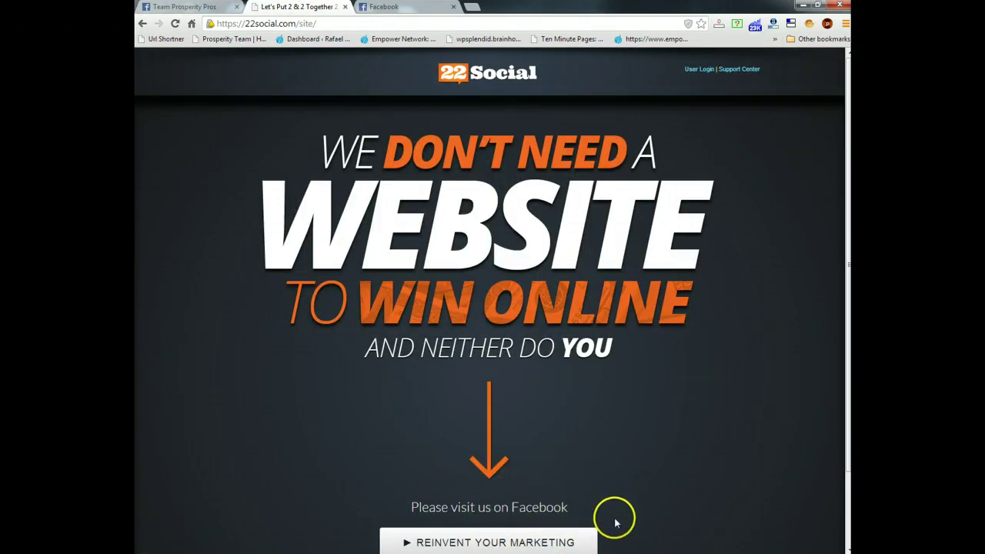
left_click(223, 6)
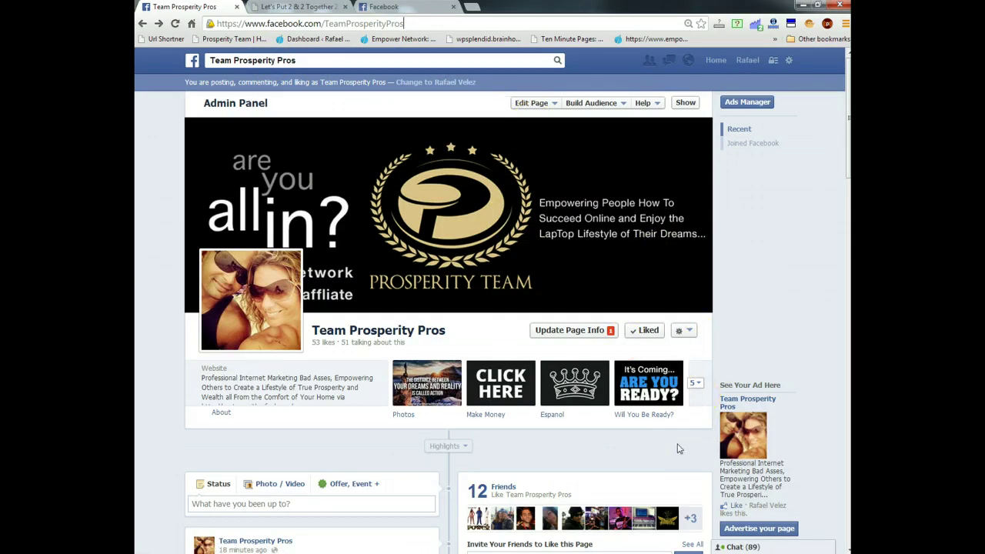
left_click(500, 391)
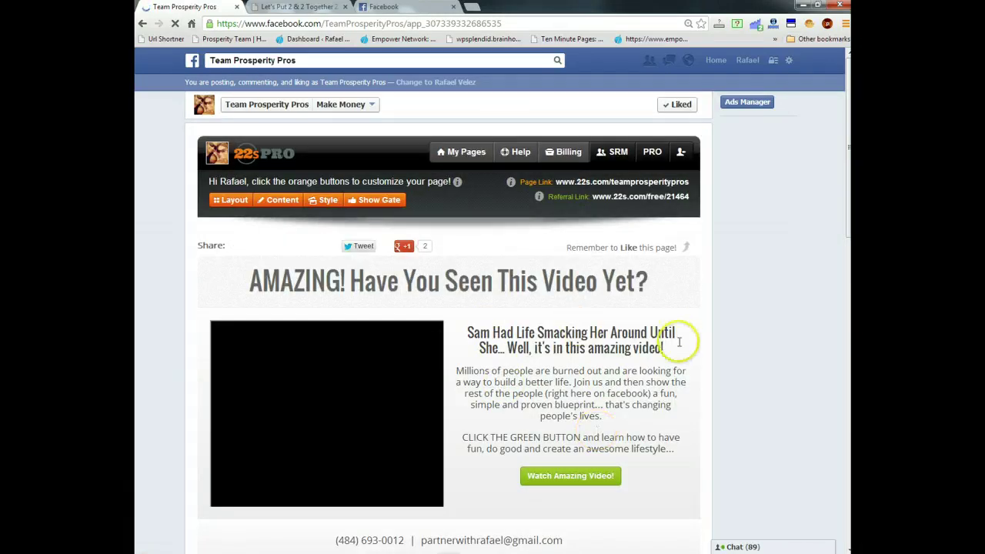
- Reopen the Make Money tab from the timeline and bring up the 22Social PRO layout panel
left_click(143, 23)
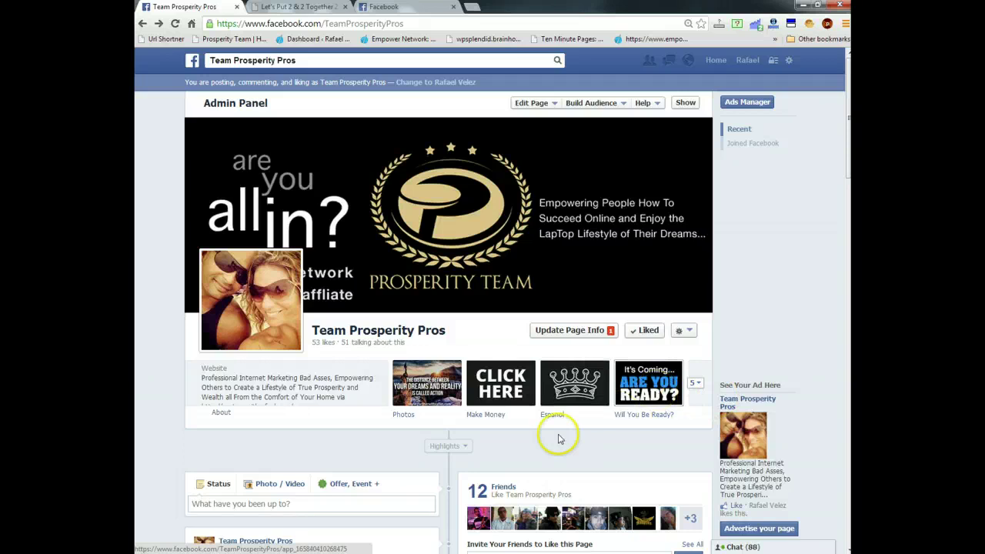
left_click(496, 391)
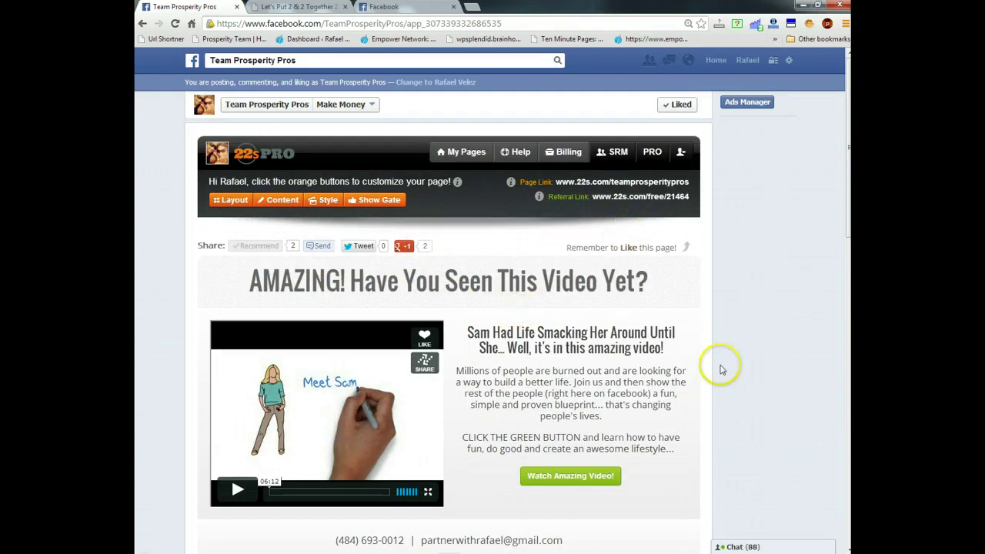
scroll(768, 246, "down", 3)
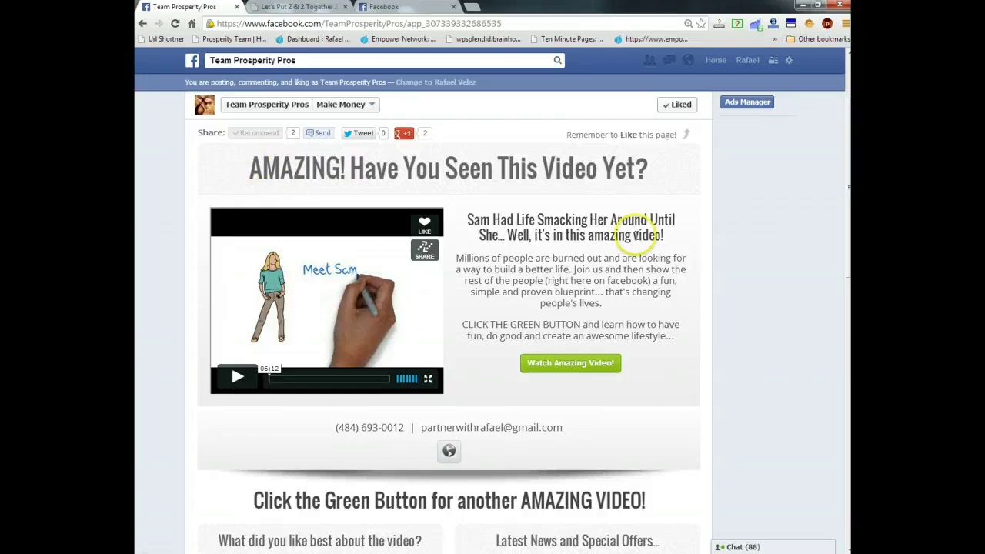
left_click(235, 207)
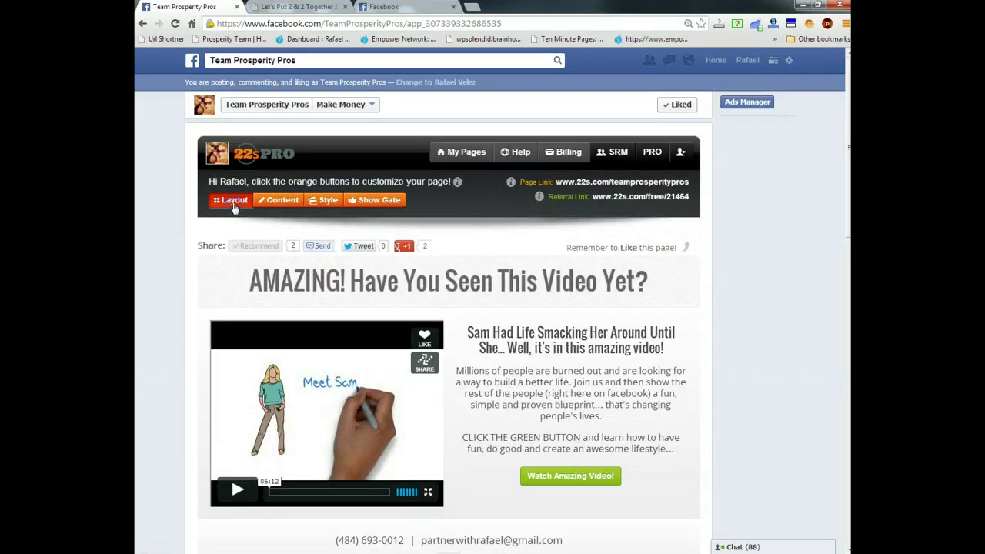
- Close the Layout Selector without changes and switch the Make Money page to Content editing
scroll(809, 319, "down", 1)
scroll(809, 319, "down", 1)
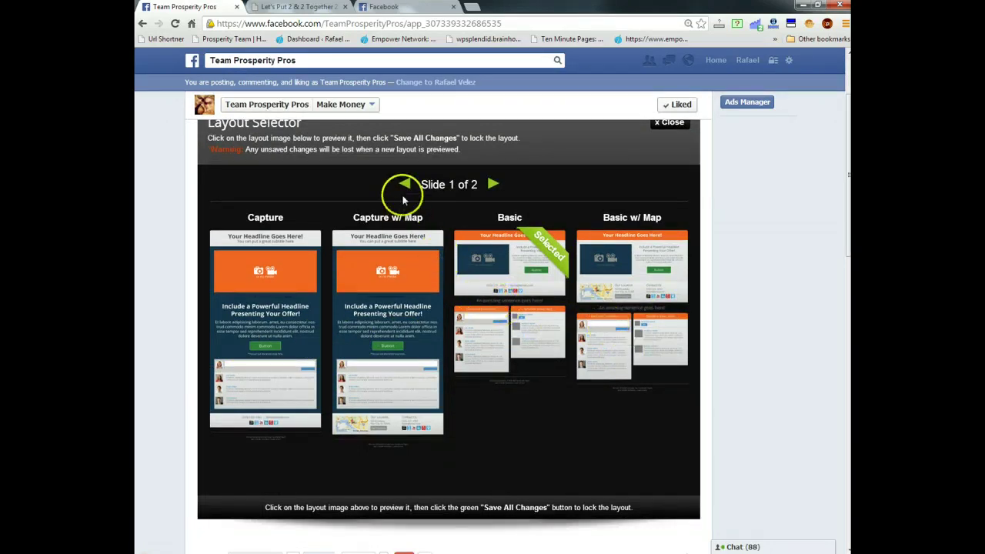
left_click(660, 126)
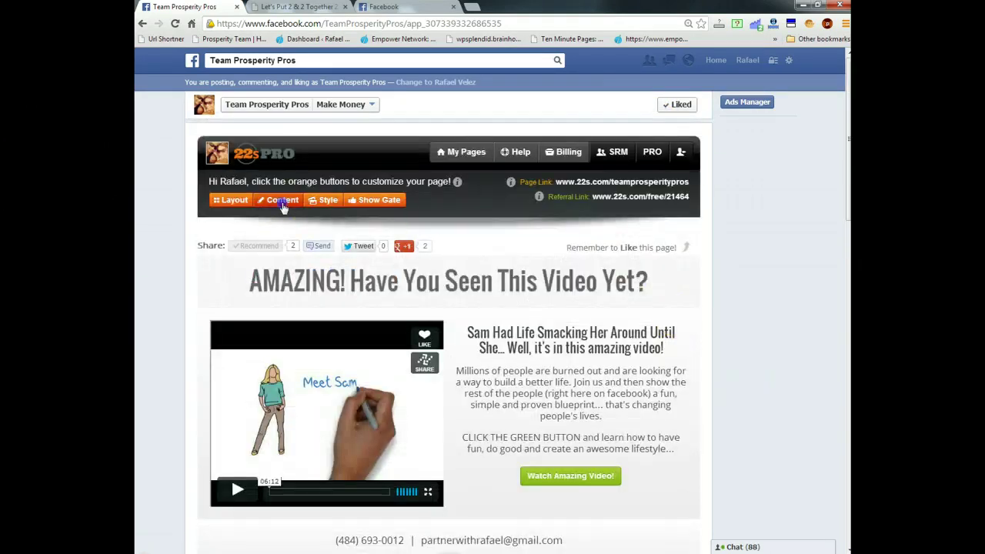
left_click(282, 202)
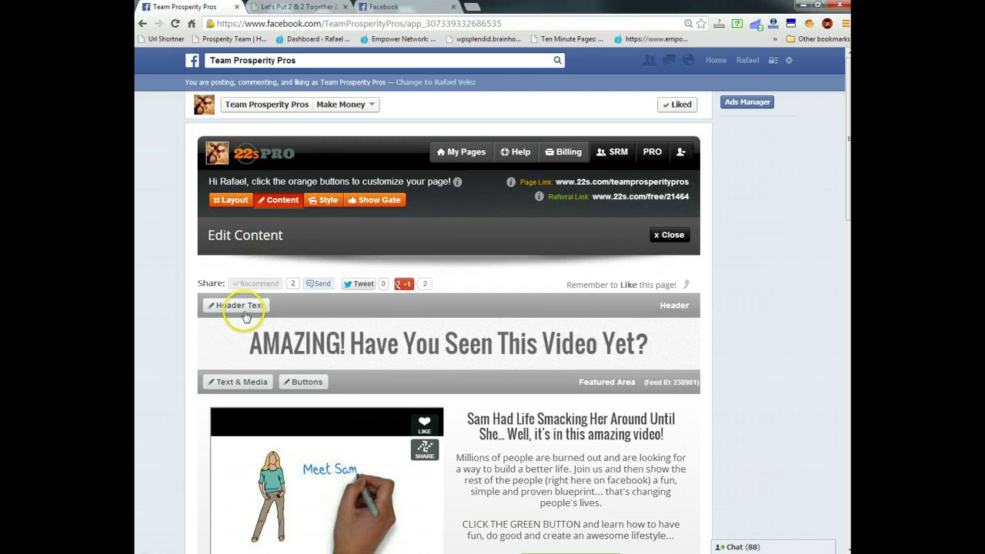
- Confirm the Featured Area button's Action Type is URL, then cancel without saving
scroll(776, 312, "down", 2)
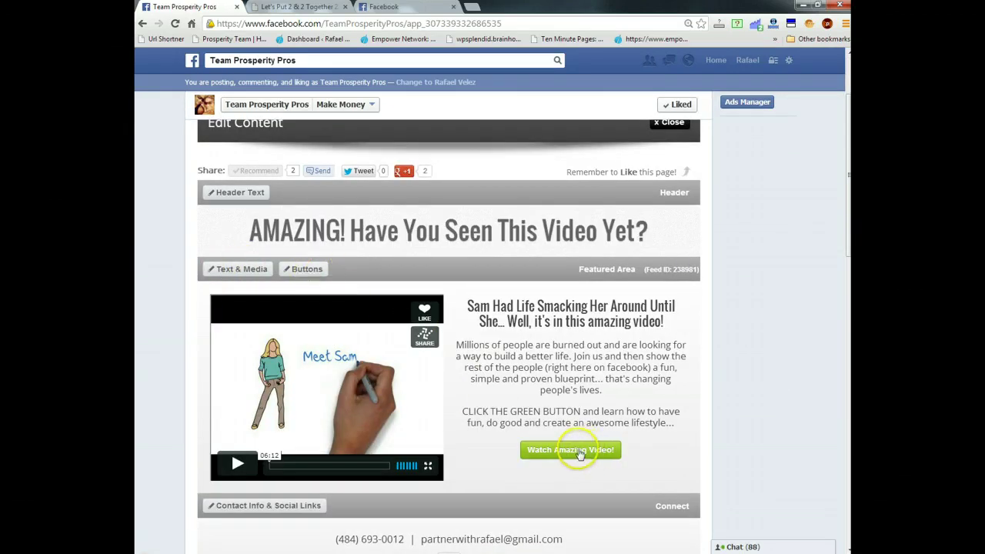
left_click(322, 269)
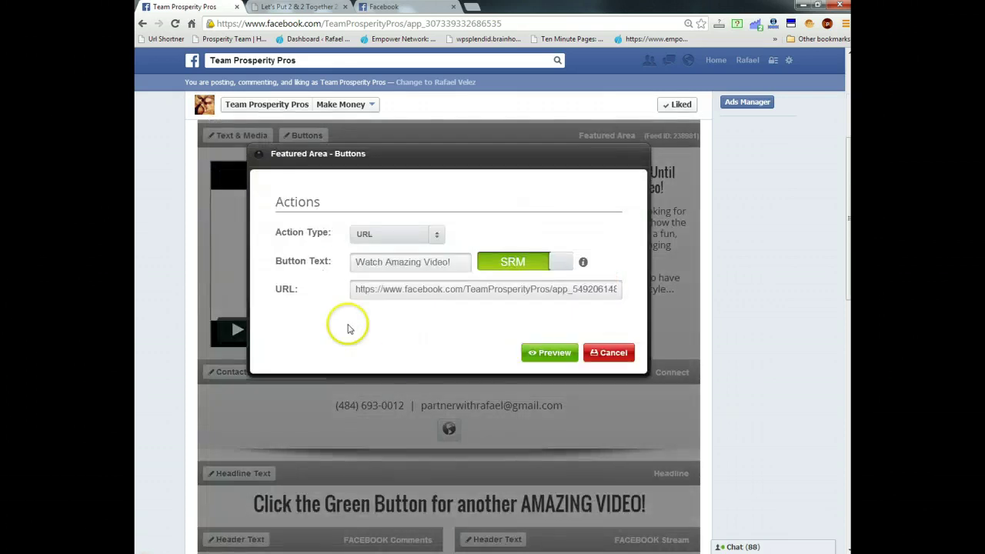
left_click(437, 237)
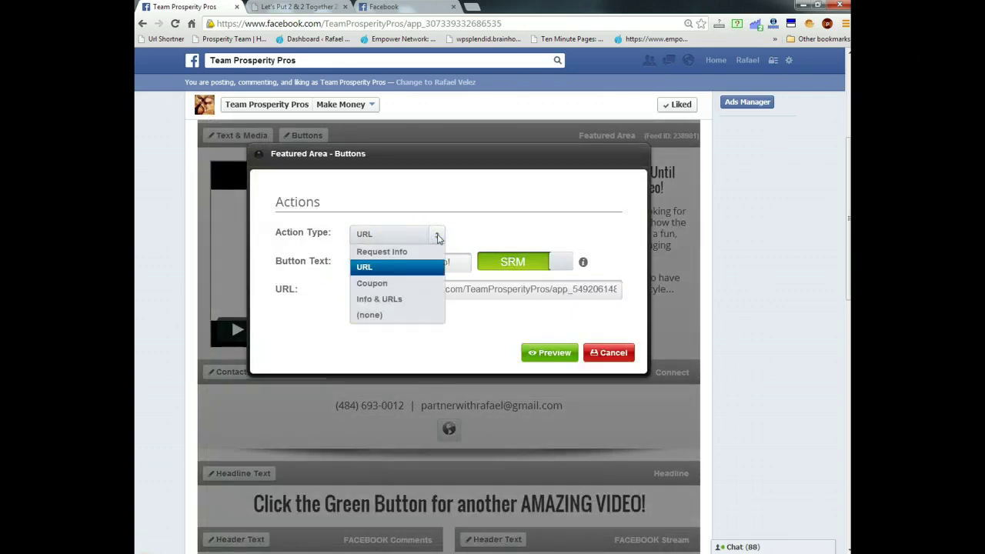
left_click(496, 227)
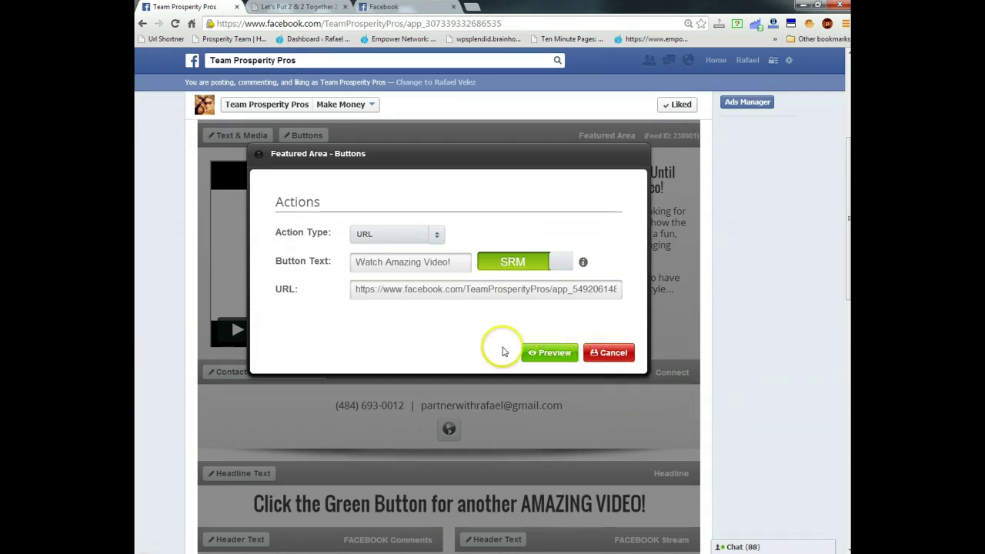
left_click(603, 352)
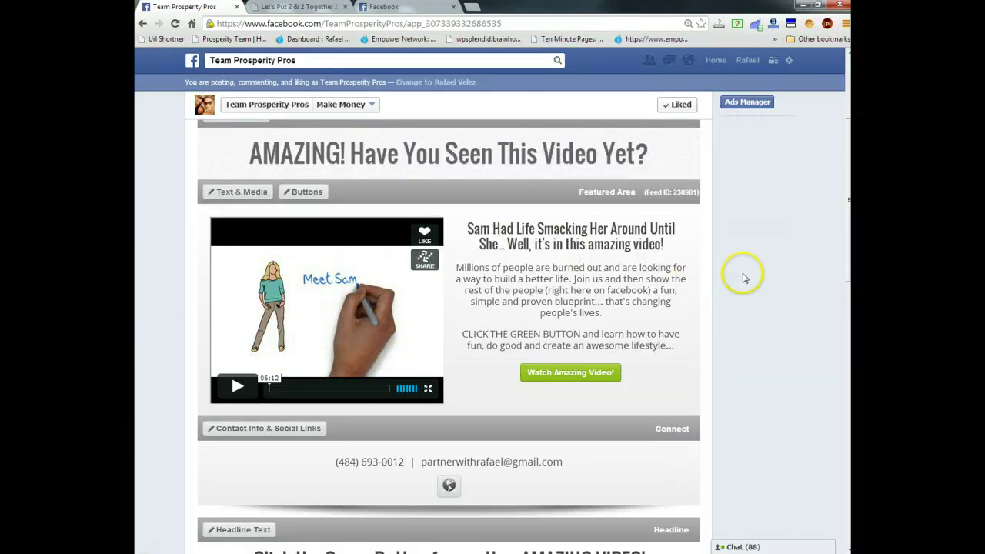
- Follow the green Watch Amazing Video! button's link into a new tab
scroll(745, 278, "down", 1)
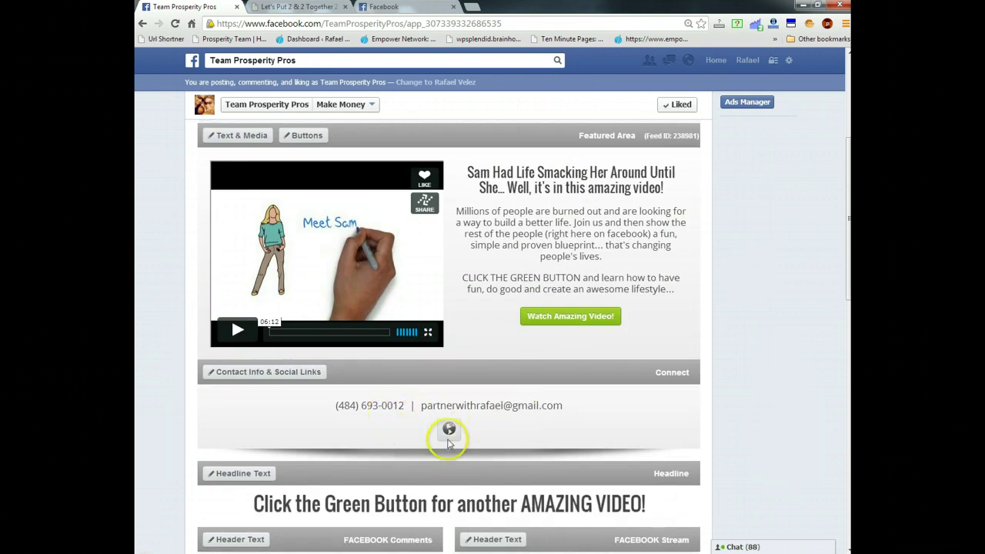
scroll(716, 334, "down", 5)
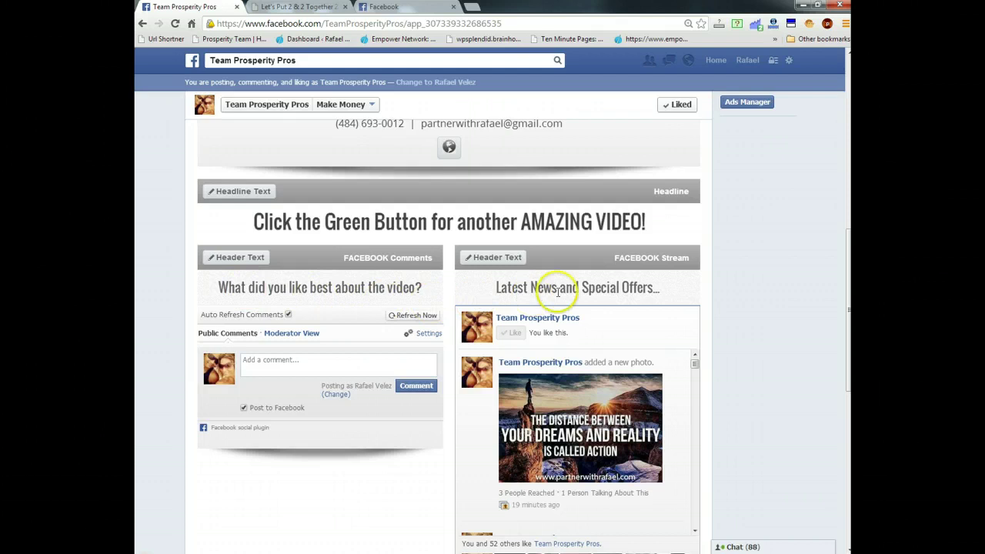
scroll(792, 374, "down", 3)
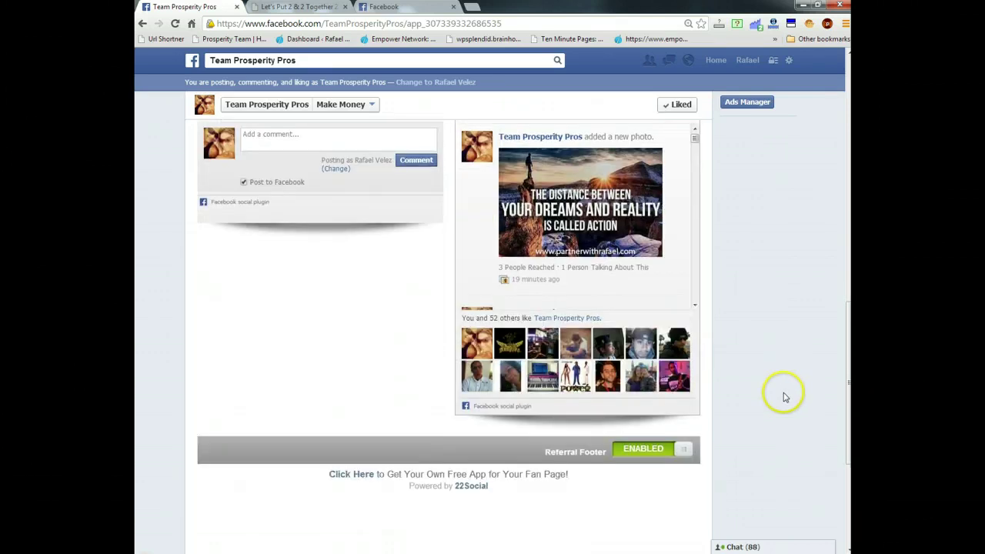
scroll(766, 471, "up", 10)
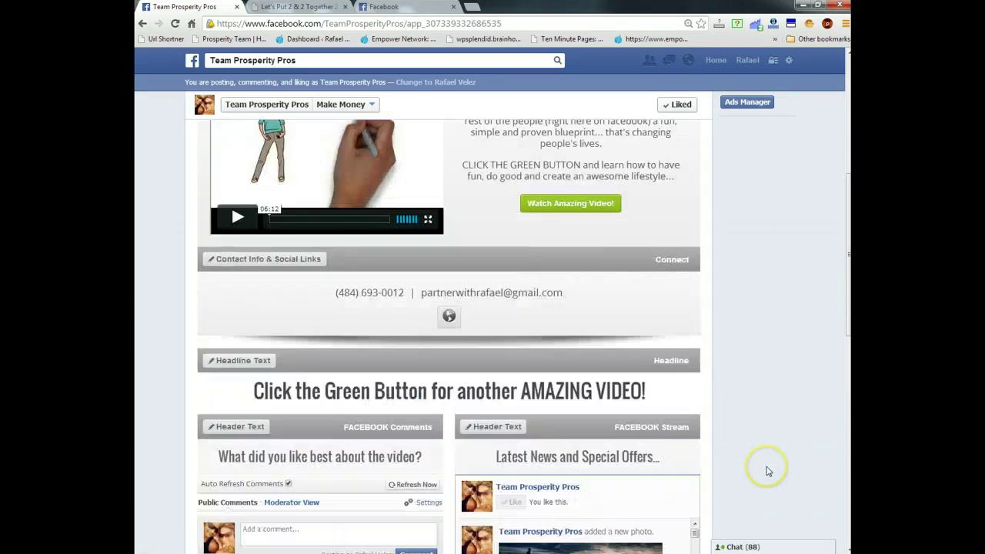
scroll(767, 469, "down", 2)
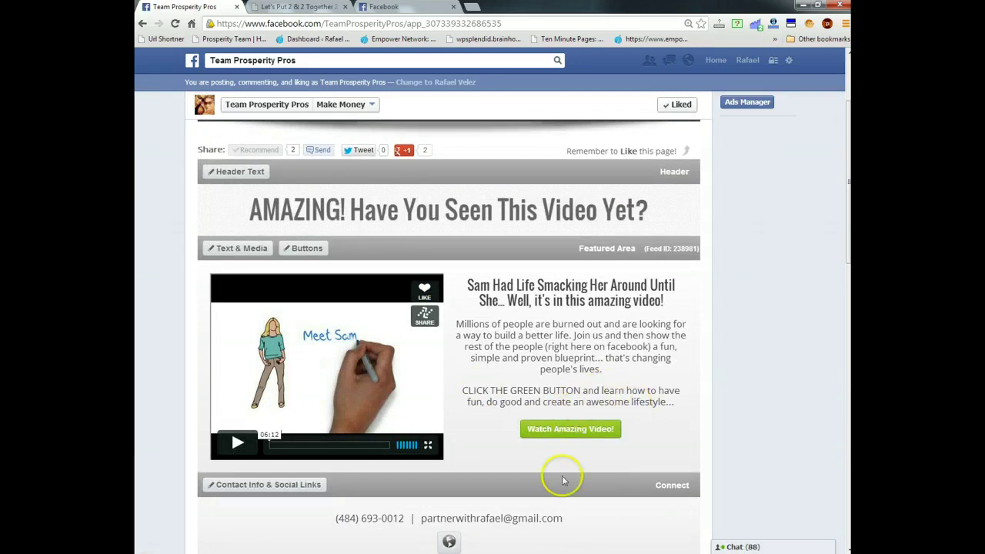
left_click(604, 436)
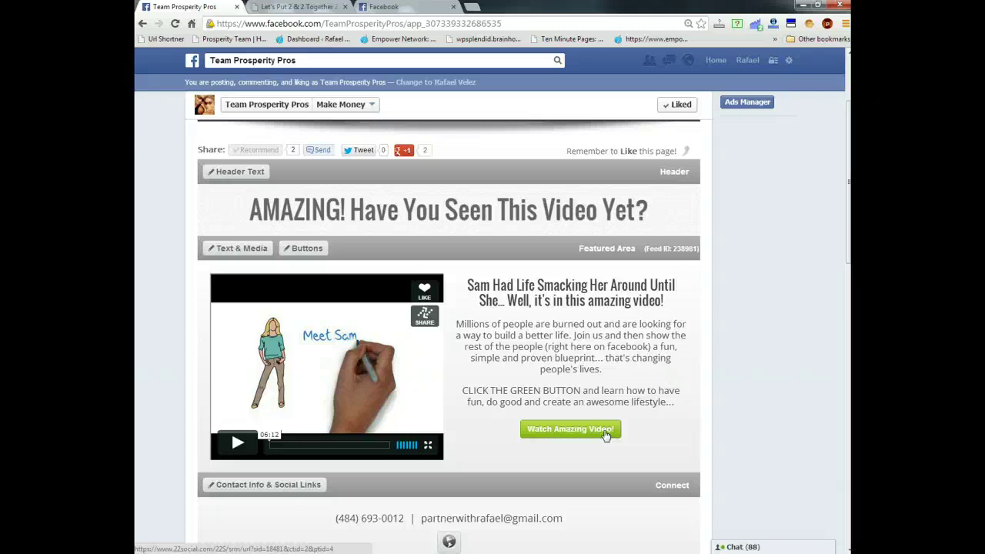
left_click(605, 432)
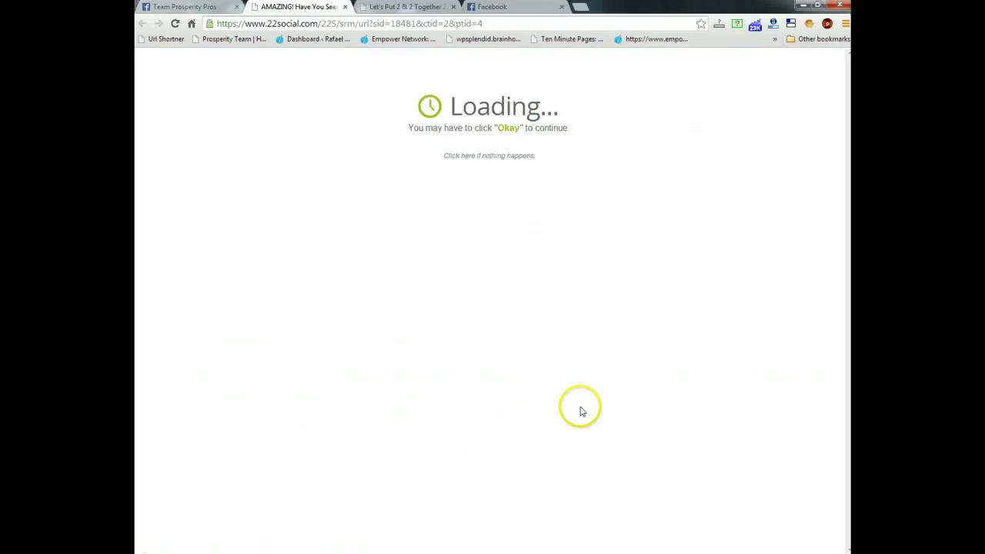
- Continue past the redirect, then briefly play and pause the Prosperity Formula video
left_click(534, 155)
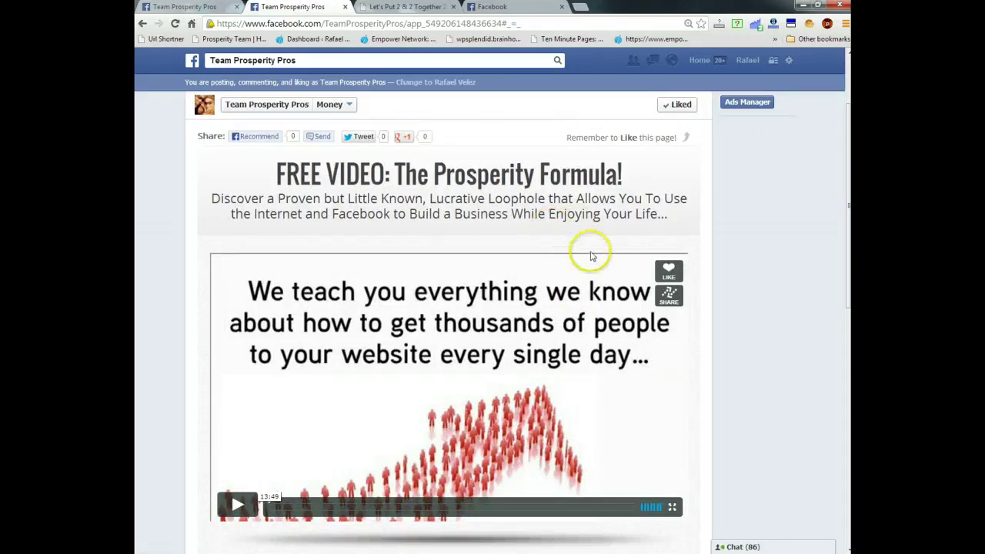
scroll(684, 271, "down", 2)
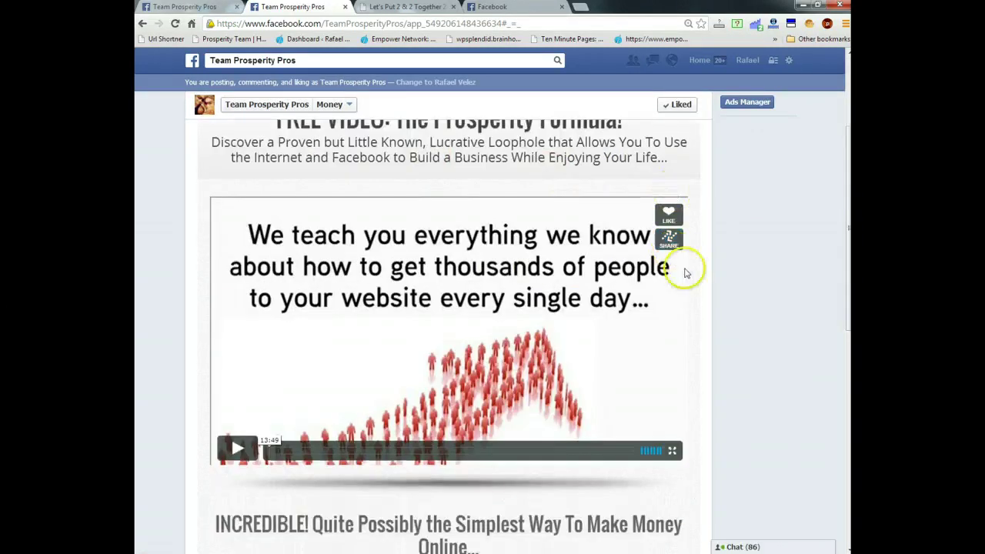
left_click(236, 447)
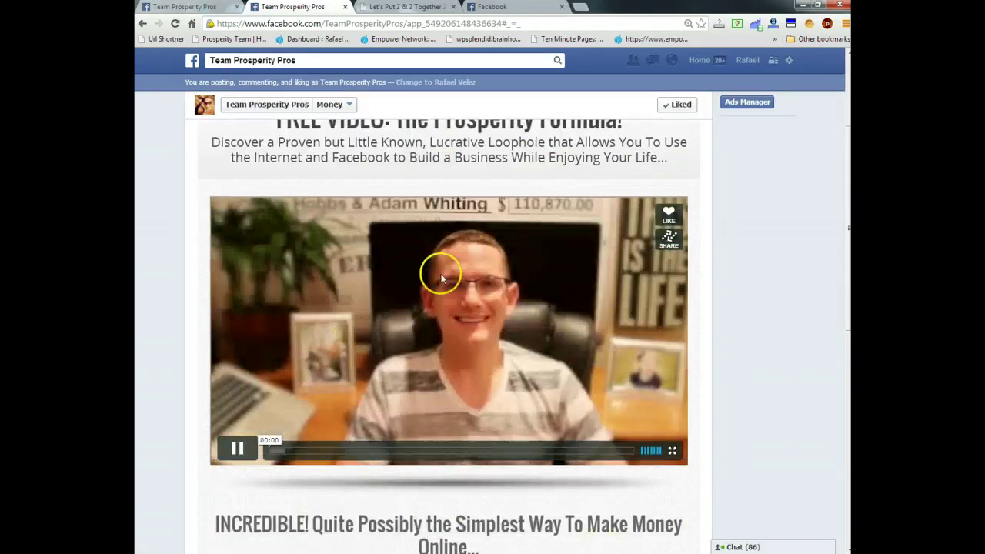
left_click(235, 448)
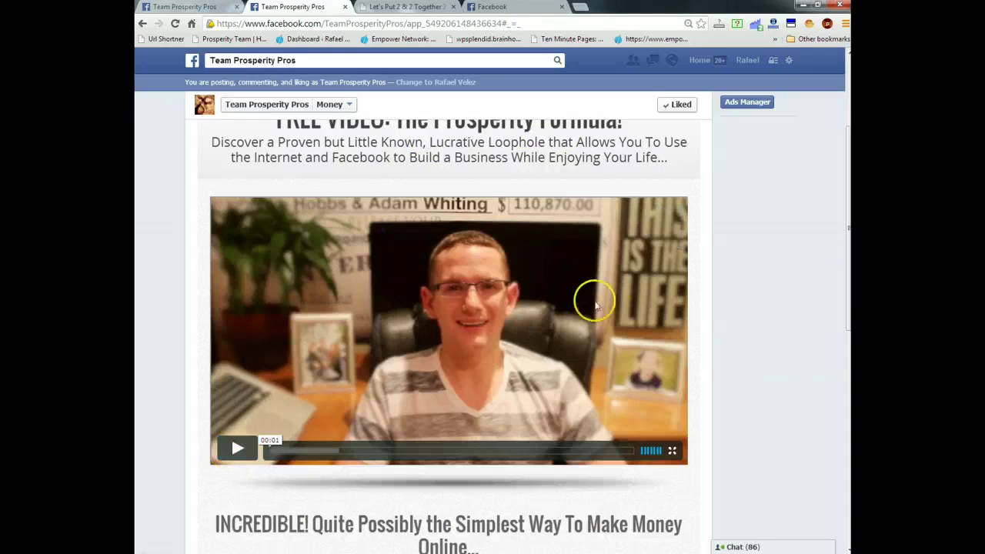
- Test the green YES sign-up button, which opens the Empower Network join page
mouse_move(593, 272)
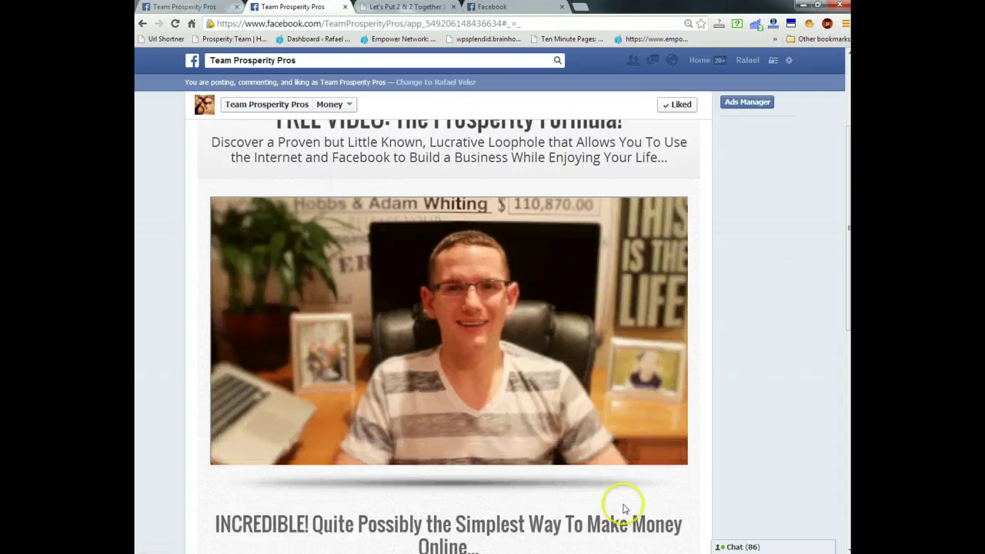
scroll(767, 240, "up", 2)
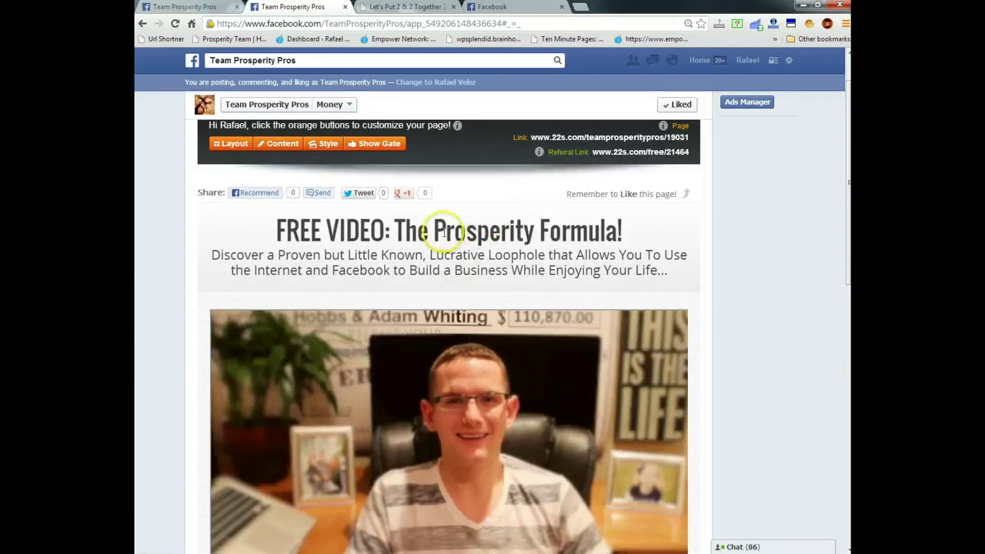
scroll(743, 329, "down", 6)
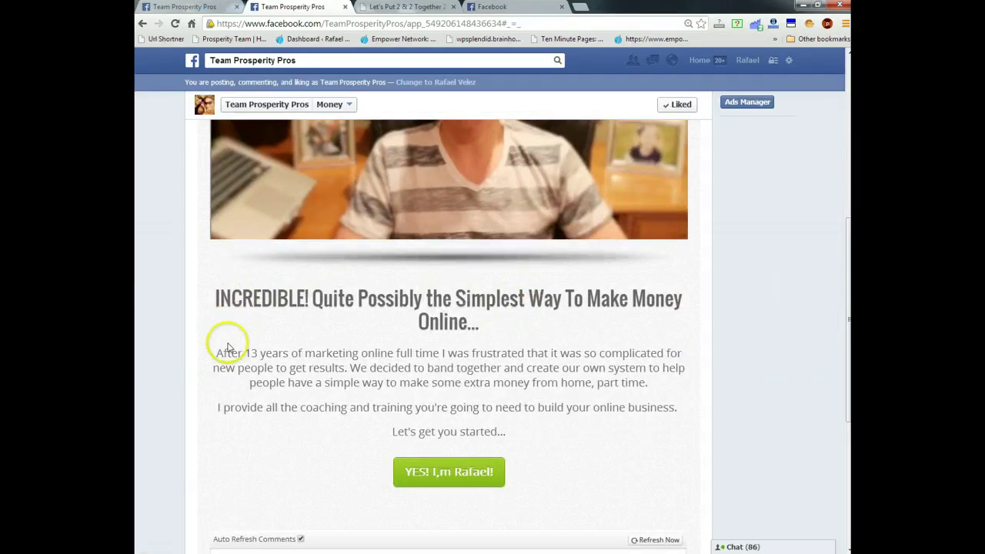
scroll(528, 447, "down", 2)
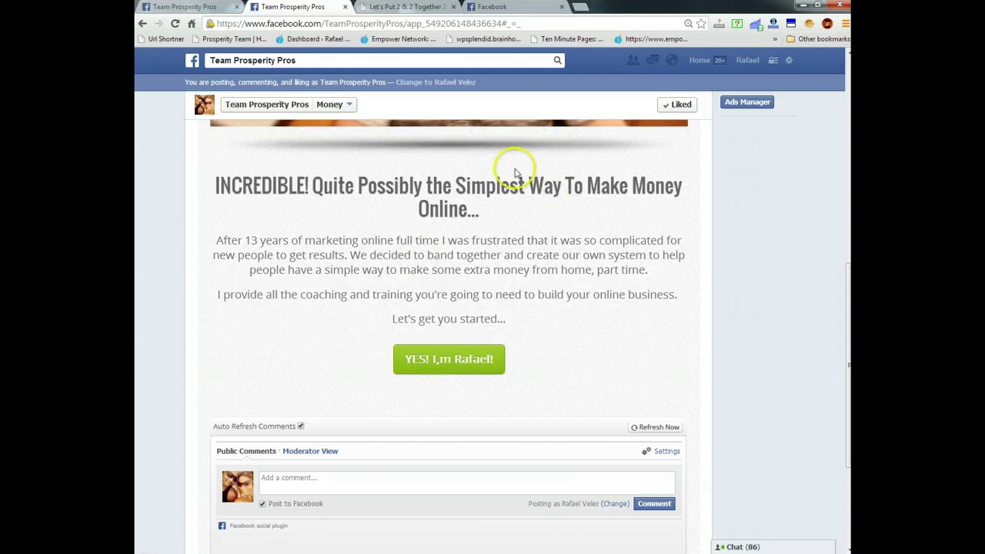
scroll(725, 288, "up", 4)
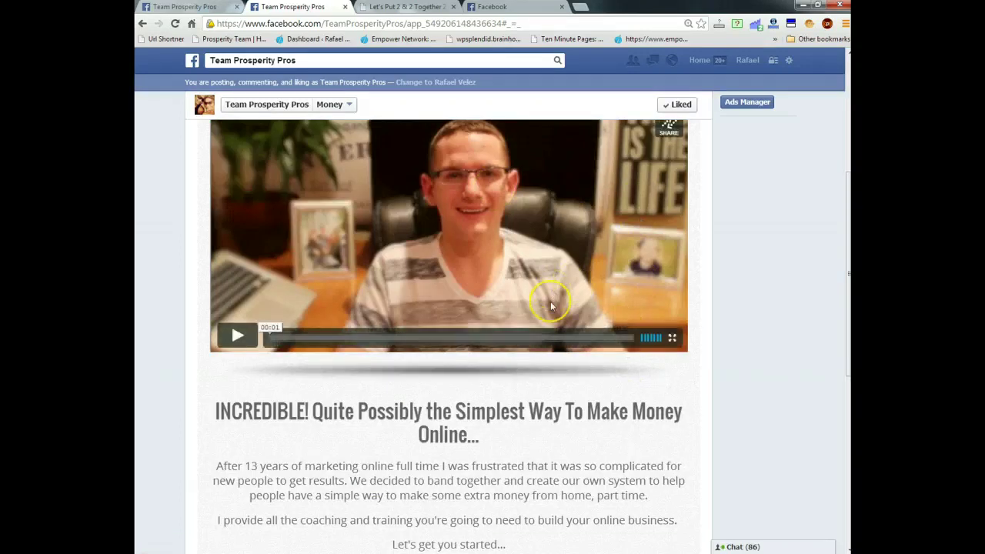
scroll(608, 407, "down", 2)
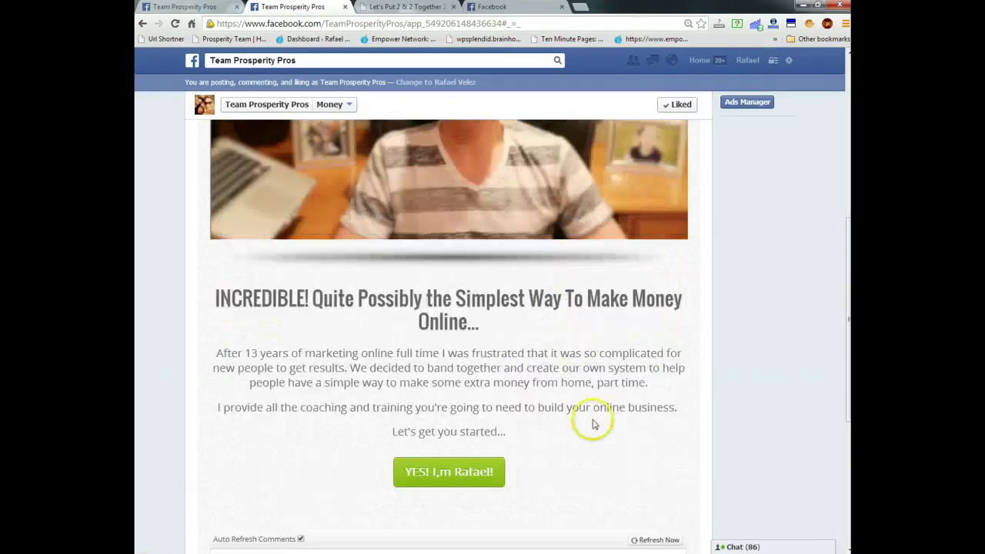
left_click(486, 484)
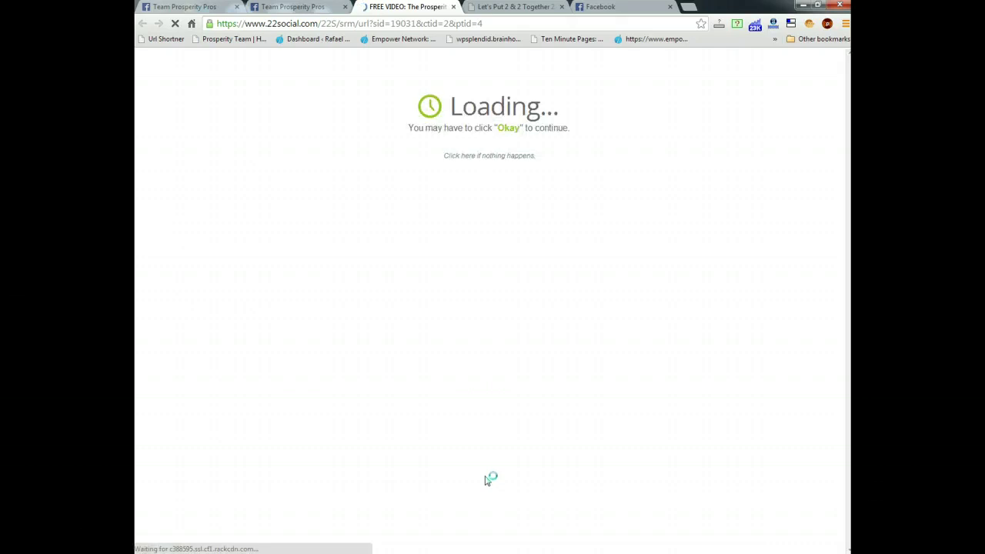
left_click(487, 477)
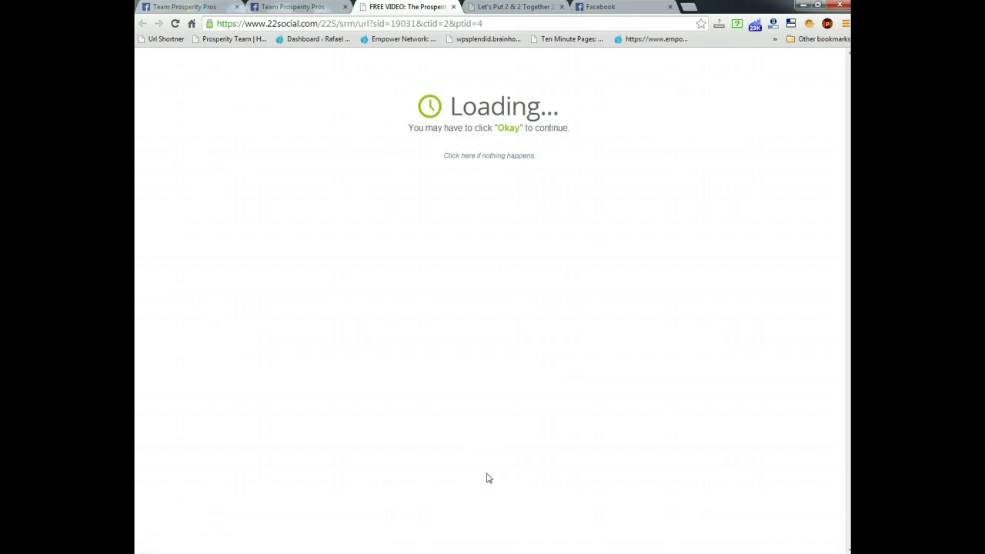
left_click(481, 444)
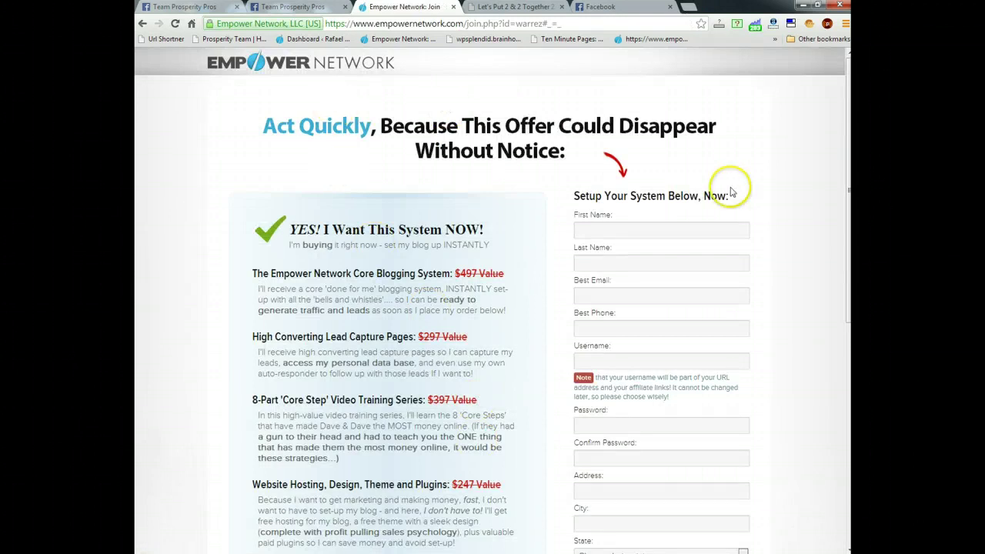
- Review the Empower Network join form, then close its tab and leave the page
scroll(823, 196, "down", 2)
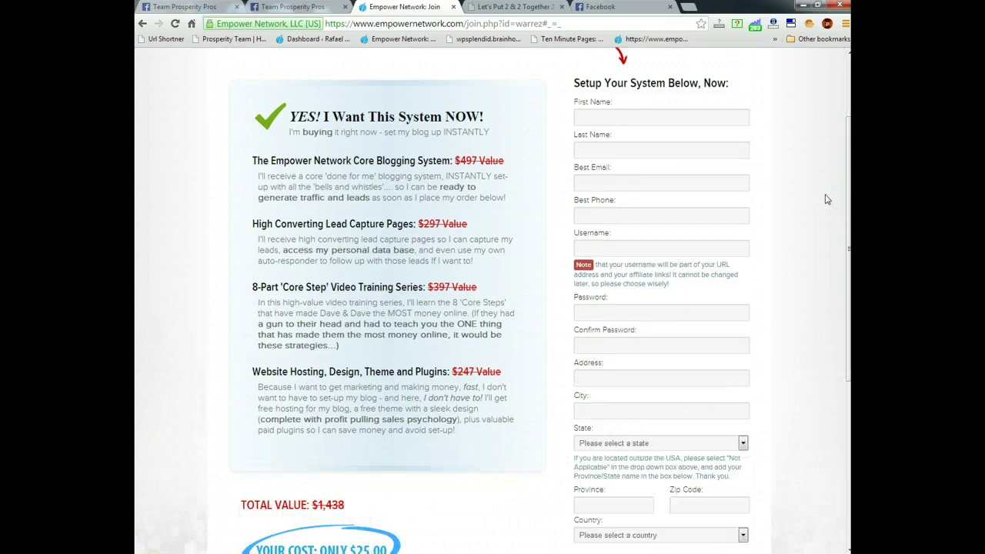
scroll(828, 199, "down", 5)
scroll(826, 197, "up", 8)
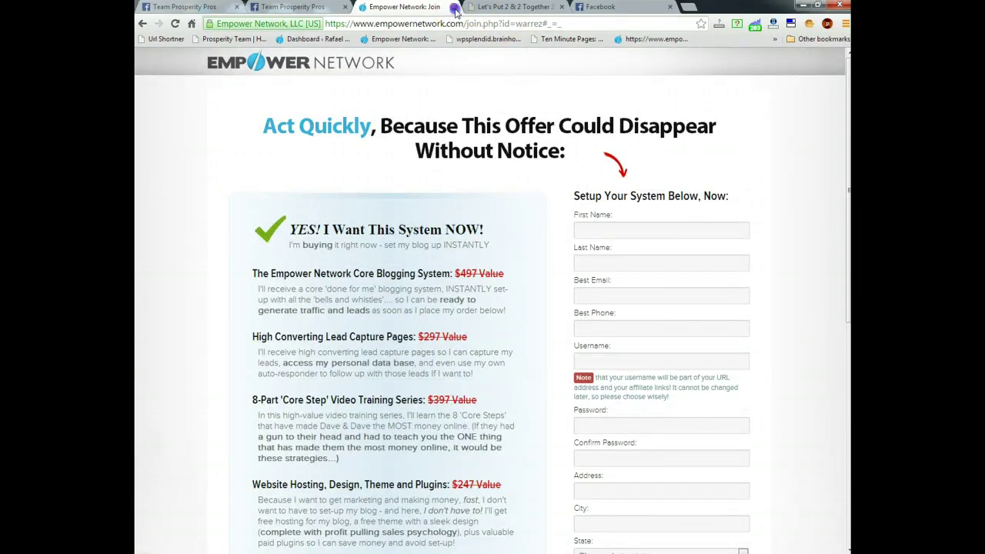
left_click(455, 8)
left_click(472, 131)
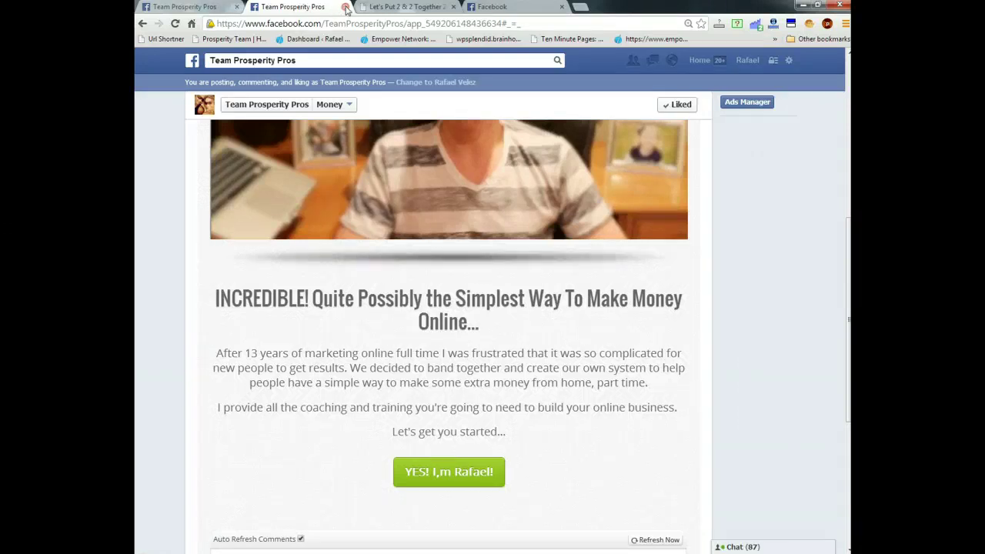
- Close the AMAZING tab and step back to the Team Prosperity Pros timeline showing its app tabs
left_click(143, 23)
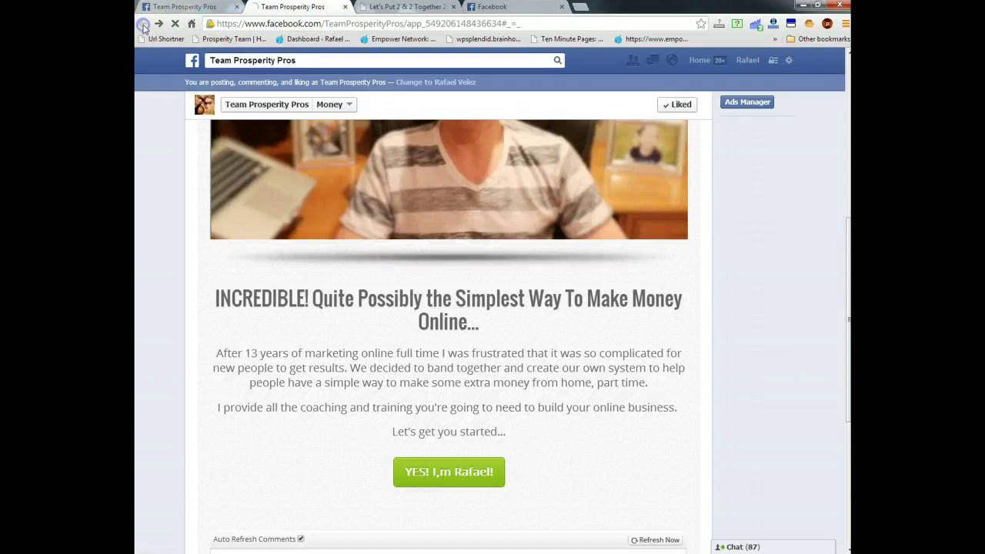
left_click(262, 98)
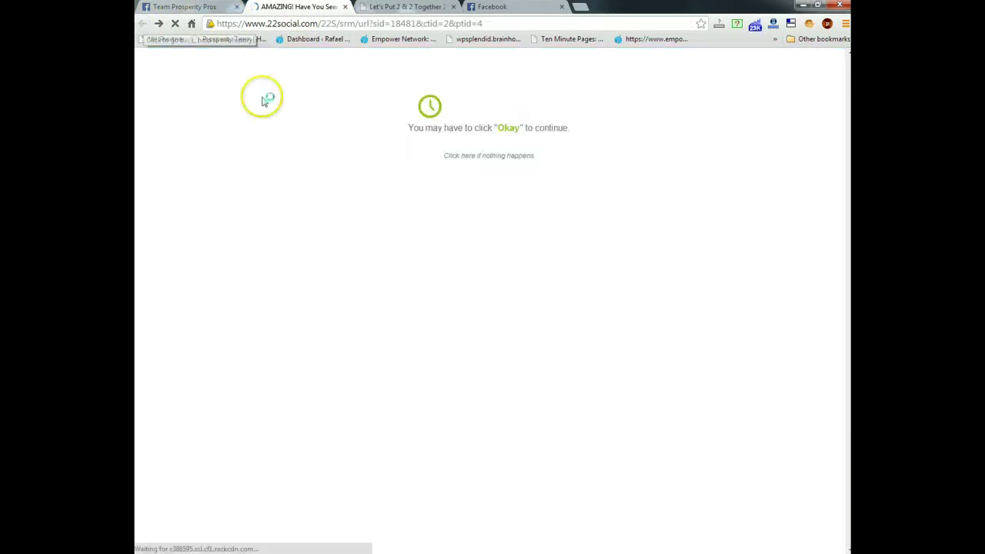
left_click(344, 7)
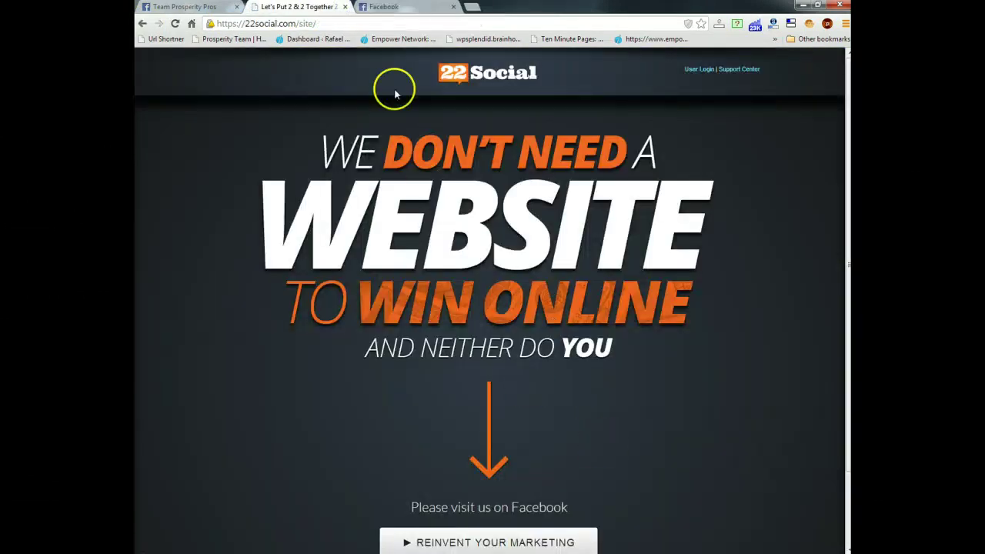
left_click(199, 7)
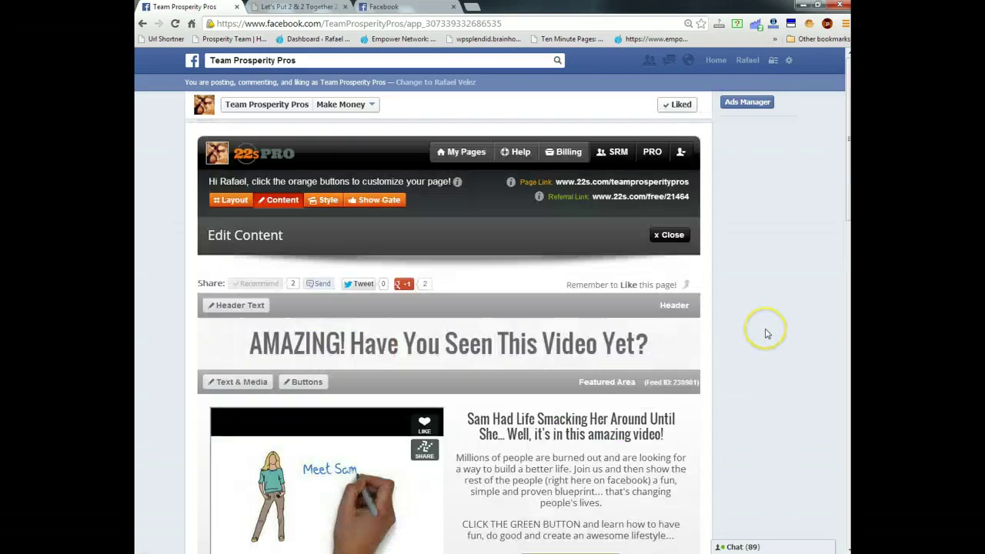
left_click(143, 24)
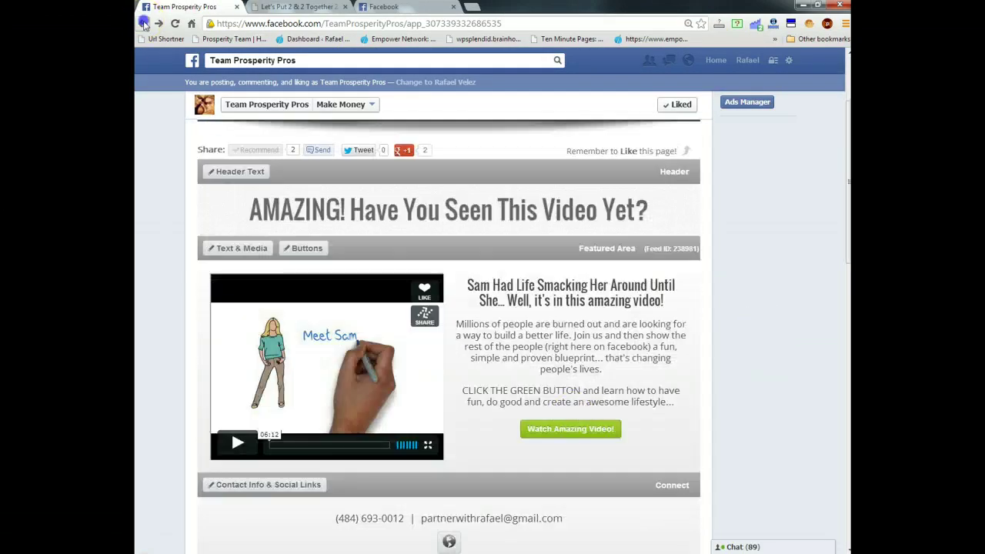
left_click(143, 24)
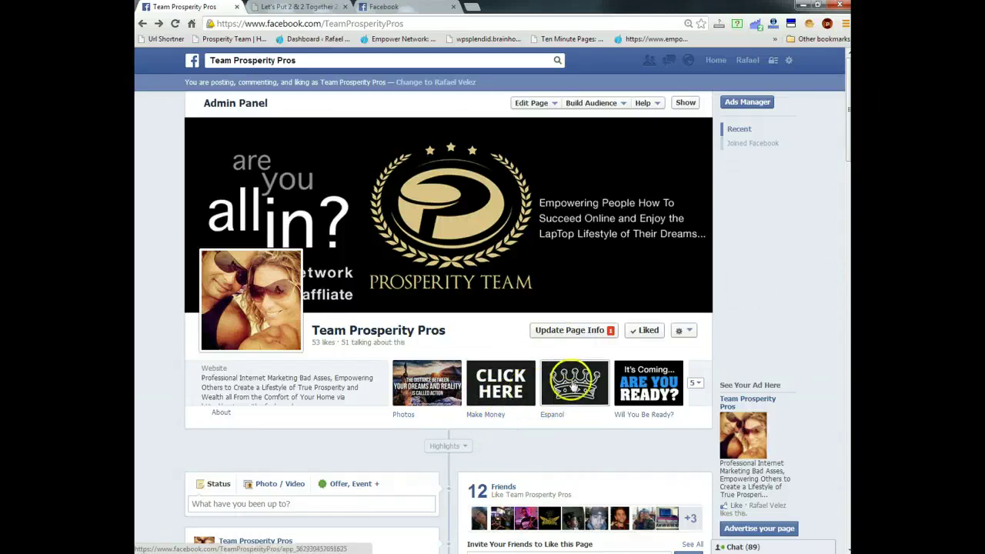
- Open the Espanol app tab, review its page, and test the green Ver Ahora! button
left_click(573, 384)
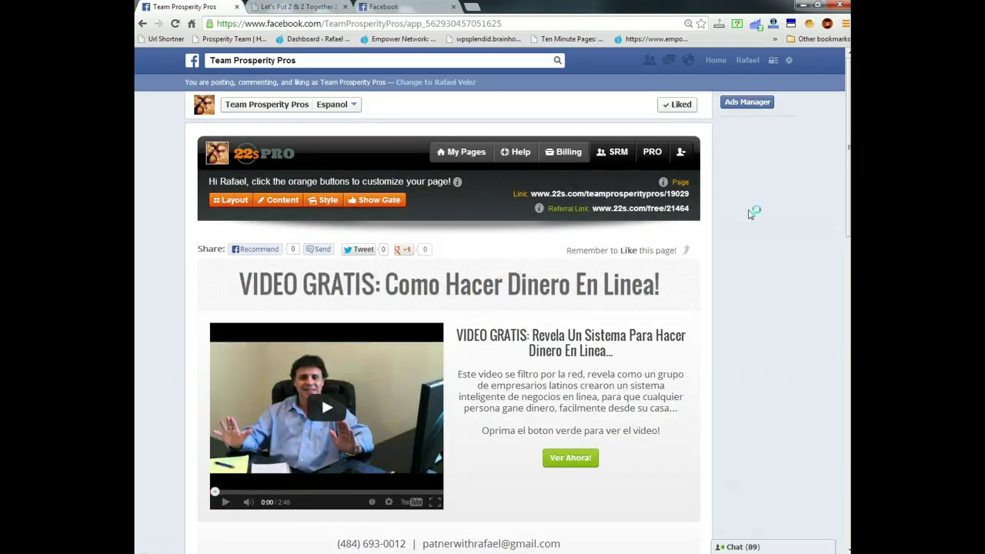
scroll(539, 192, "down", 1)
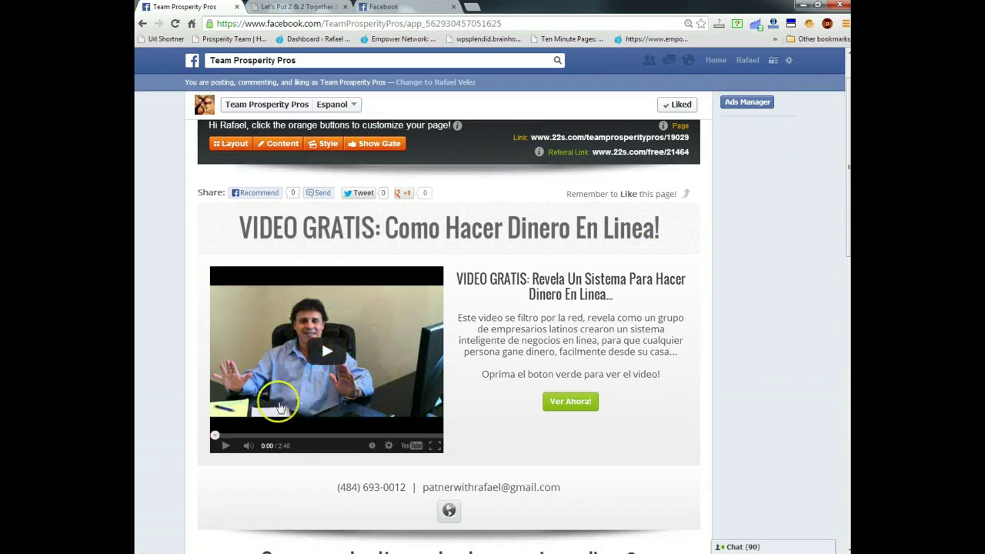
scroll(722, 296, "down", 2)
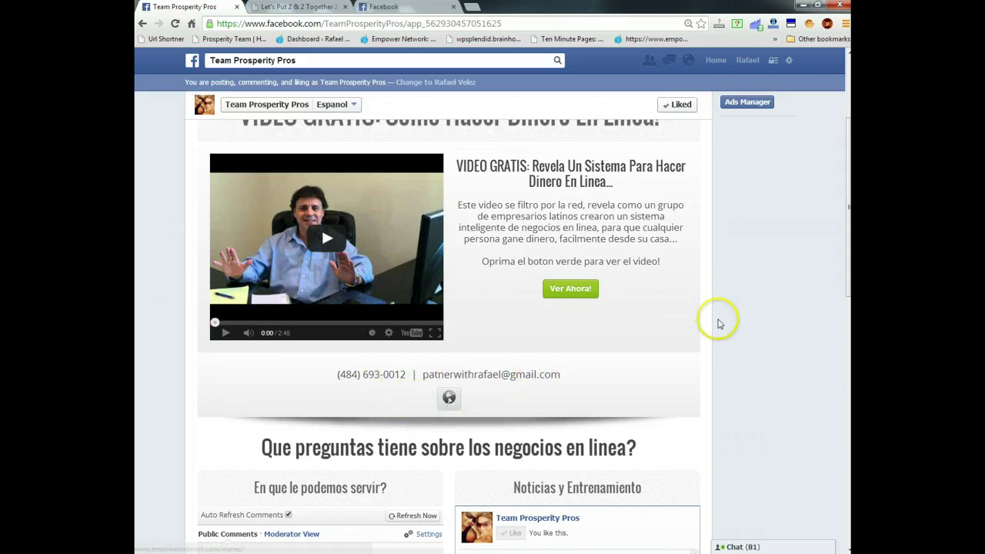
scroll(717, 320, "down", 2)
scroll(774, 378, "up", 4)
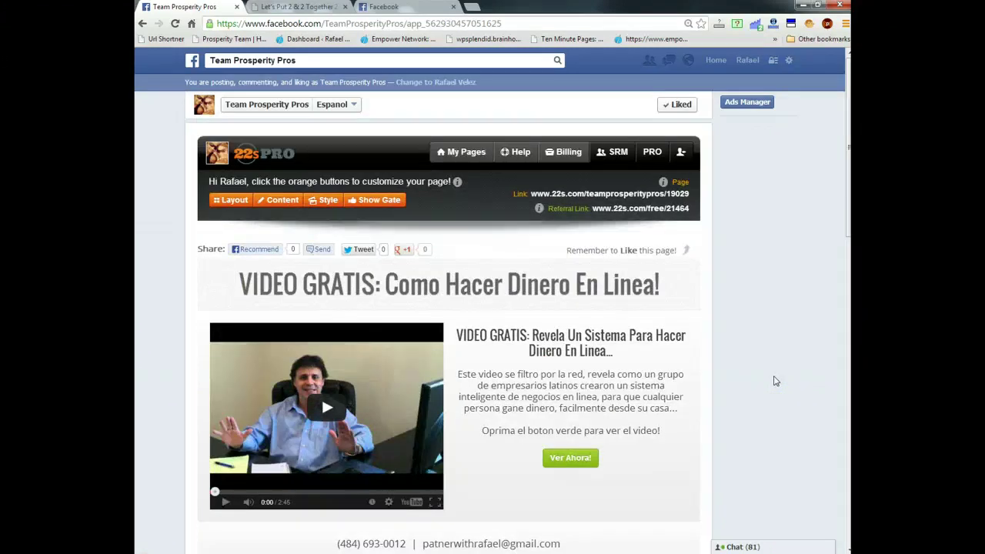
left_click(567, 458)
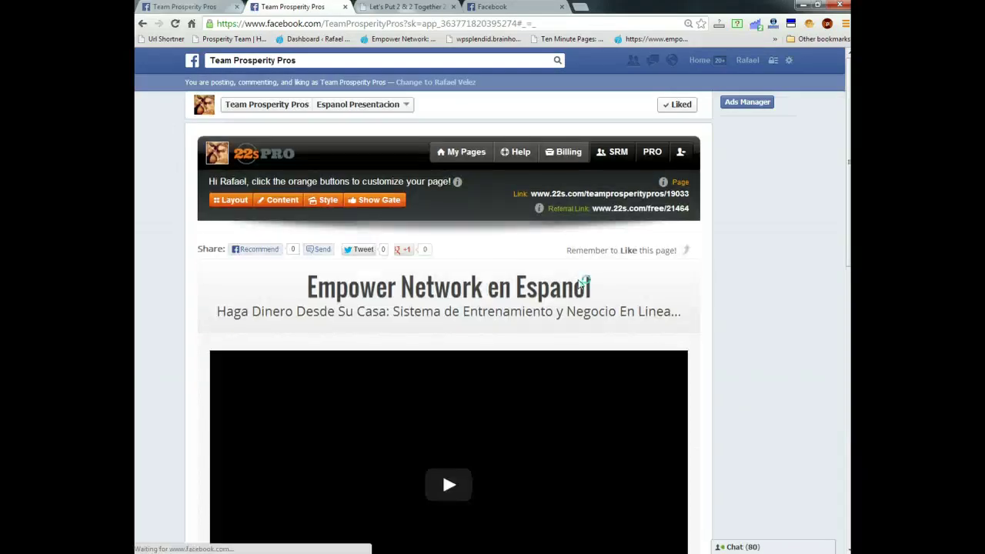
- Review the Espanol Presentacion page and follow its green 'Dale Clic!' button to Empower Network
scroll(780, 239, "down", 2)
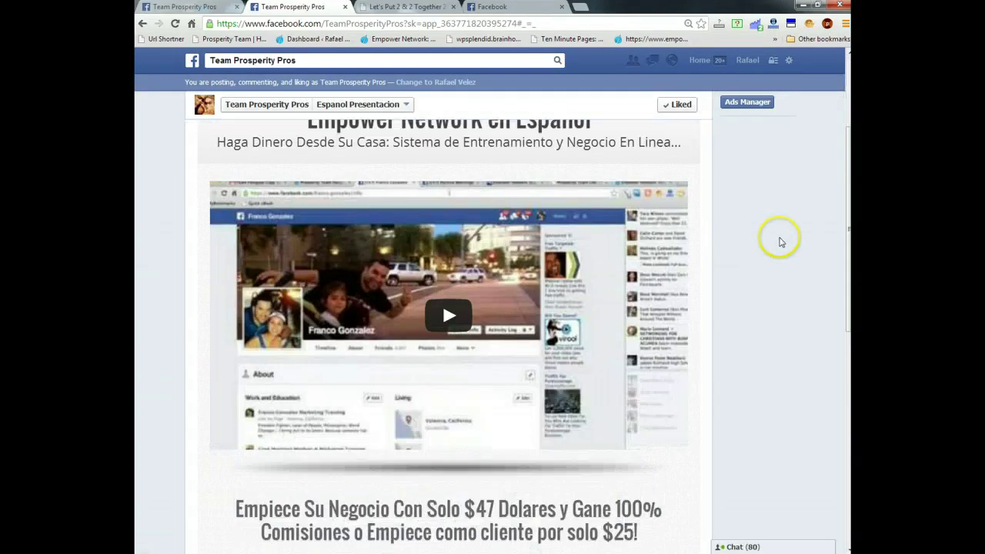
scroll(760, 203, "up", 1)
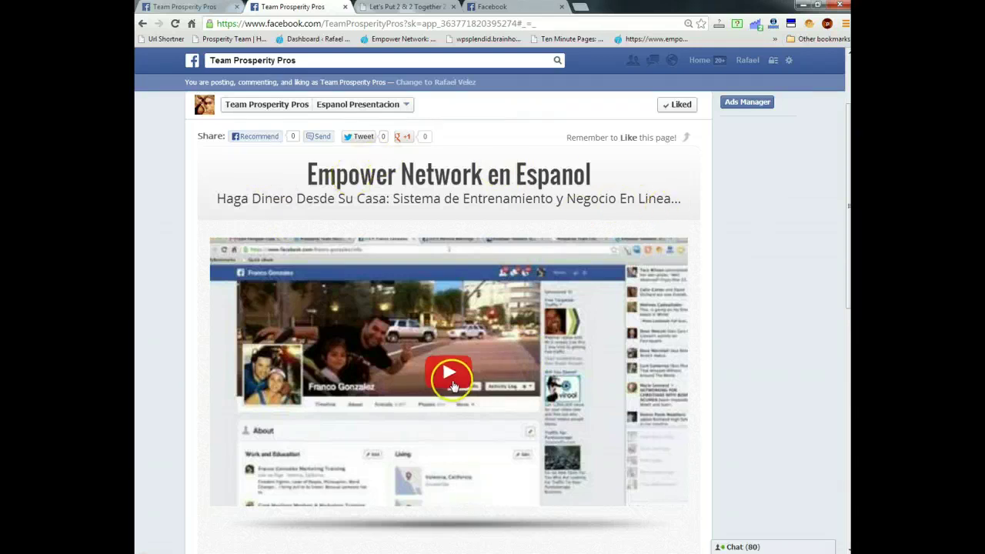
scroll(774, 242, "down", 2)
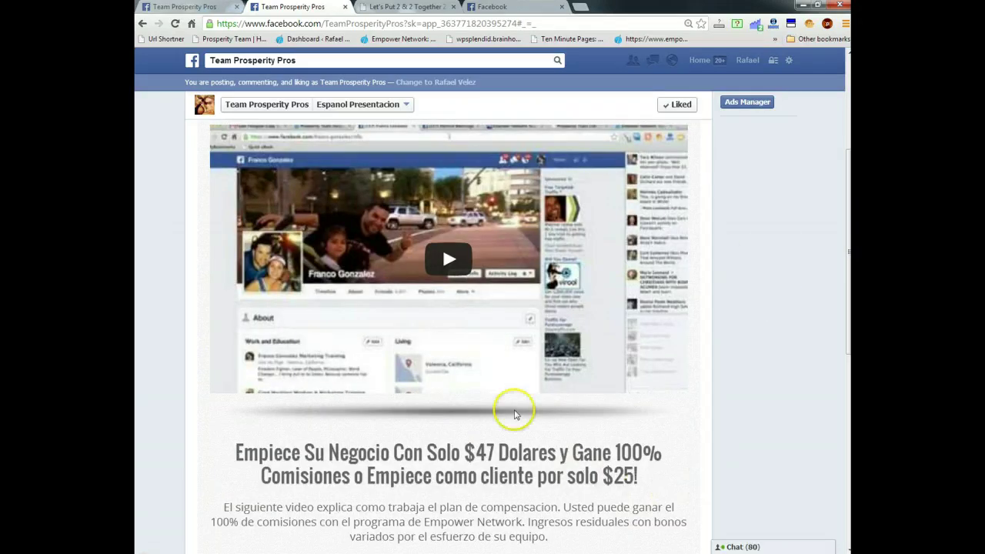
scroll(827, 298, "down", 1)
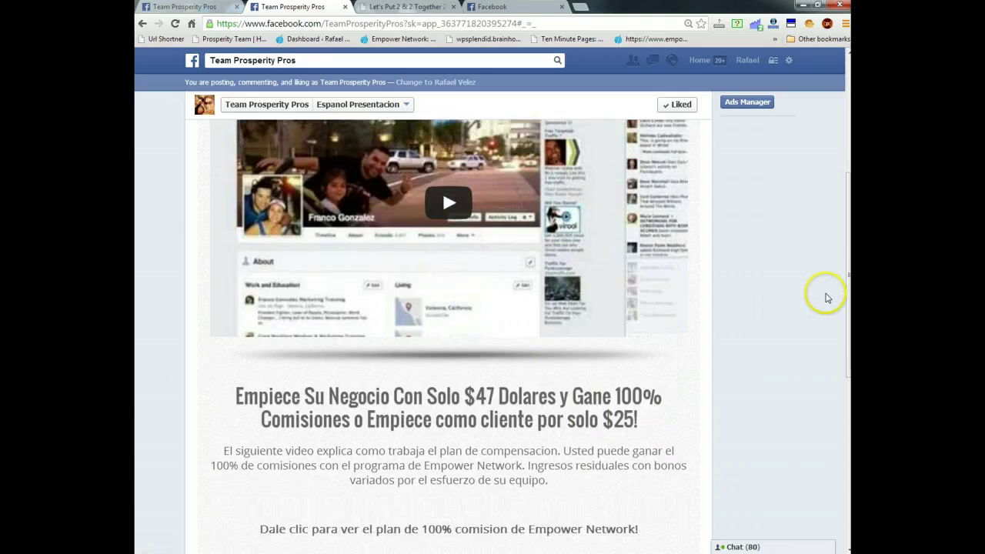
scroll(827, 298, "down", 1)
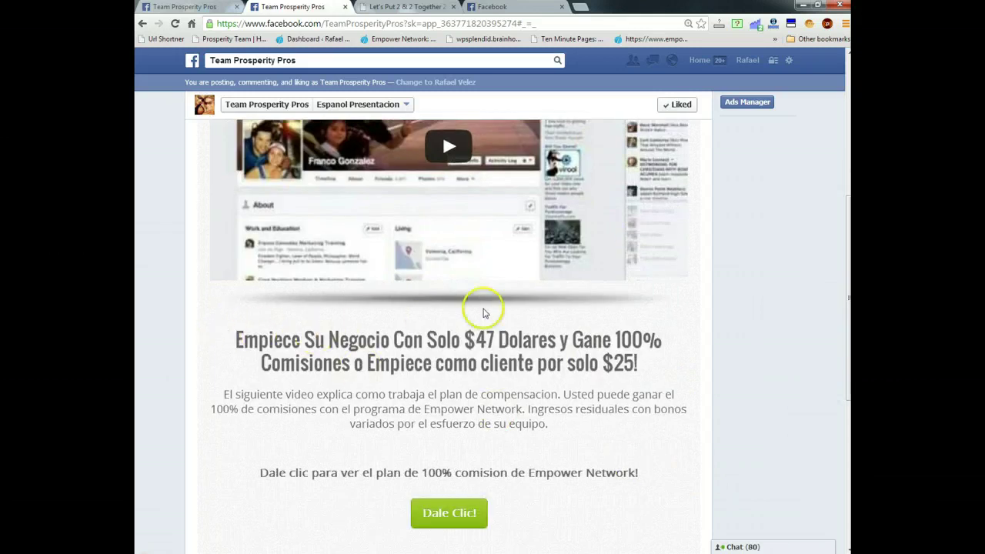
scroll(489, 308, "up", 2)
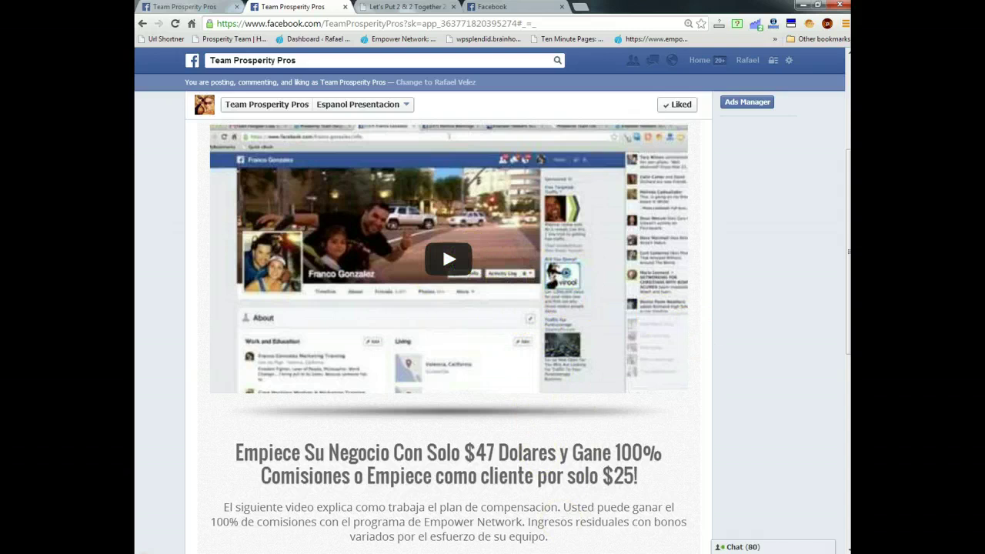
scroll(531, 404, "down", 2)
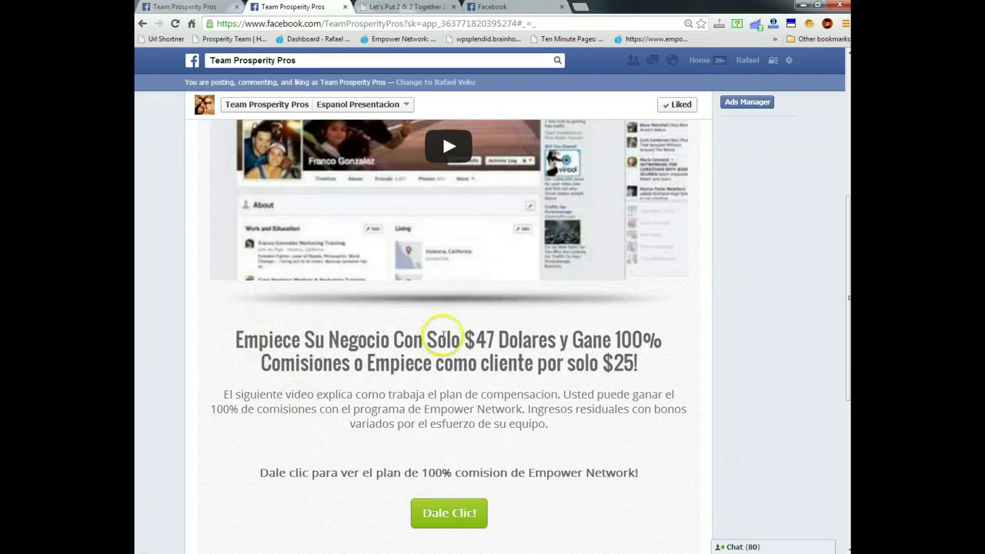
scroll(615, 391, "down", 1)
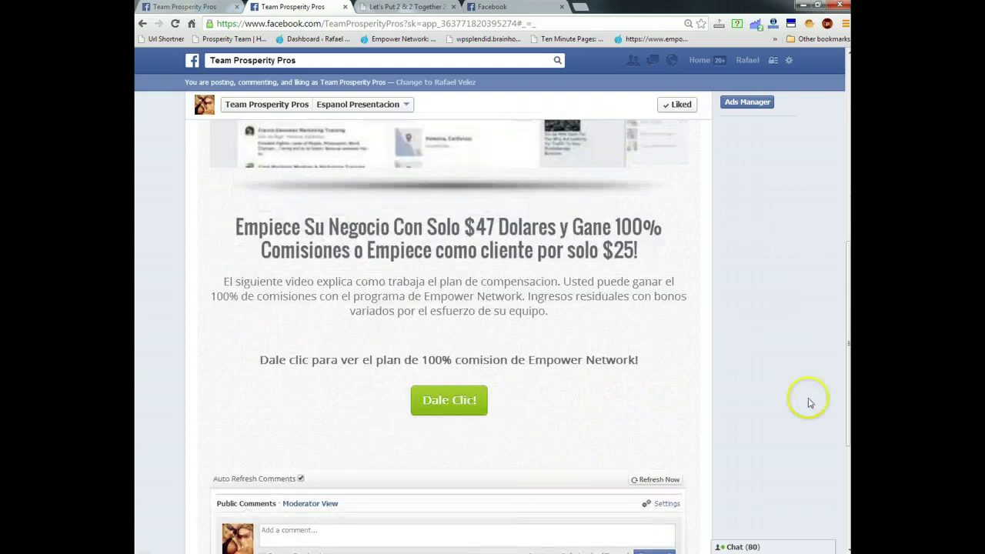
scroll(687, 370, "up", 2)
scroll(685, 369, "down", 4)
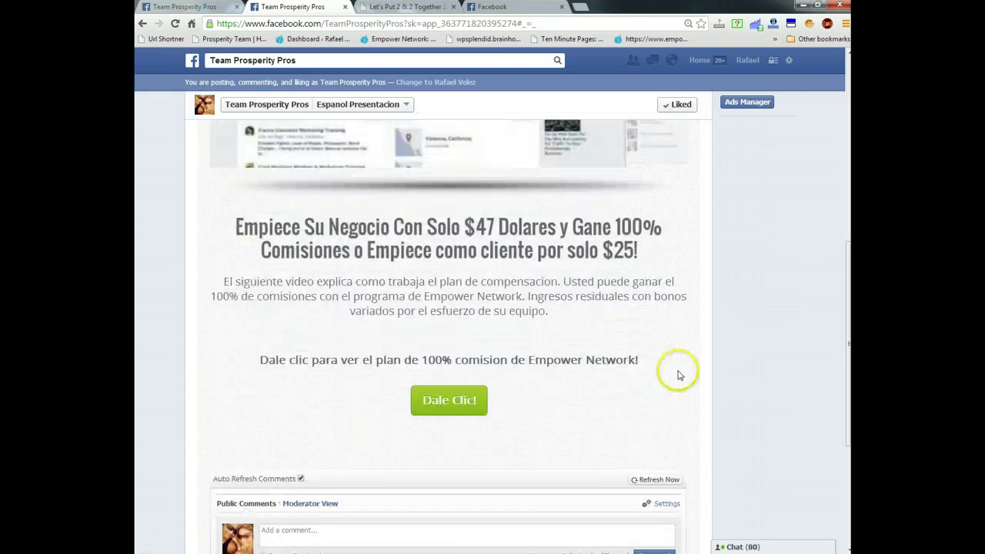
left_click(432, 401)
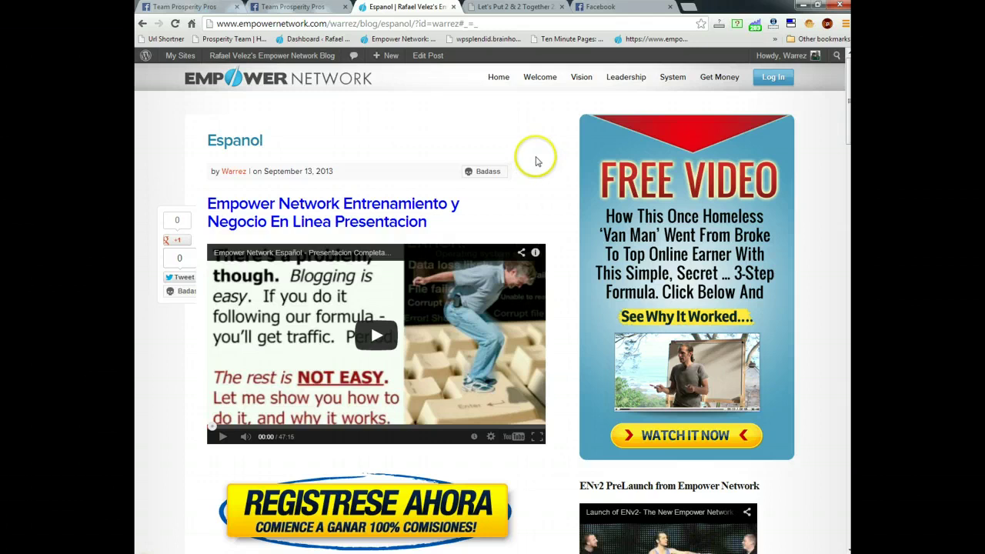
scroll(537, 162, "down", 1)
scroll(537, 161, "down", 1)
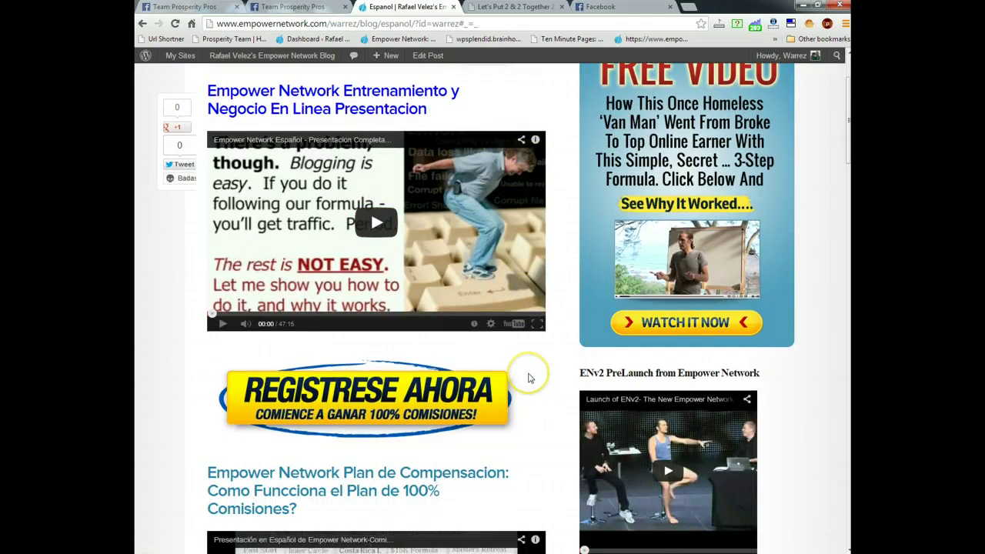
scroll(528, 381, "down", 1)
scroll(528, 381, "down", 2)
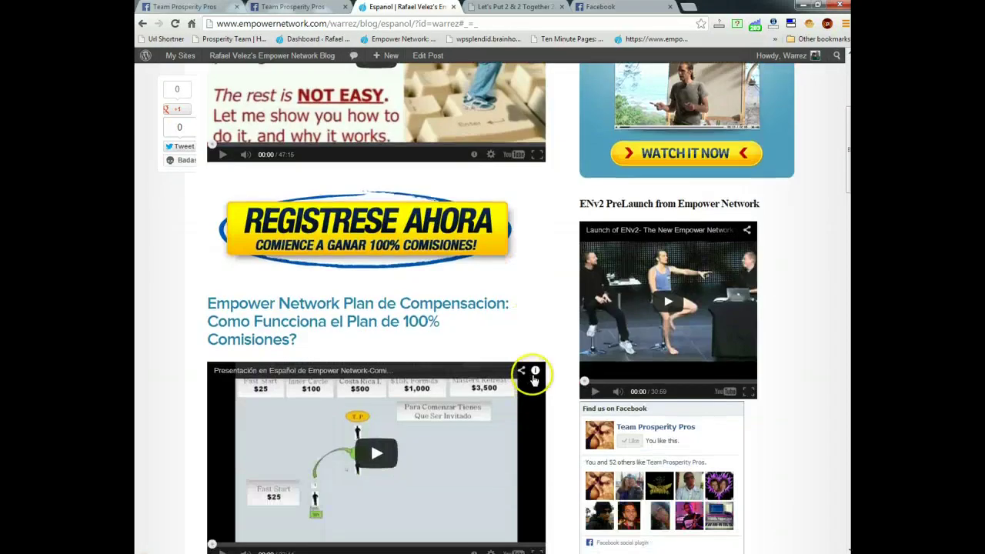
scroll(533, 378, "down", 4)
scroll(531, 382, "down", 3)
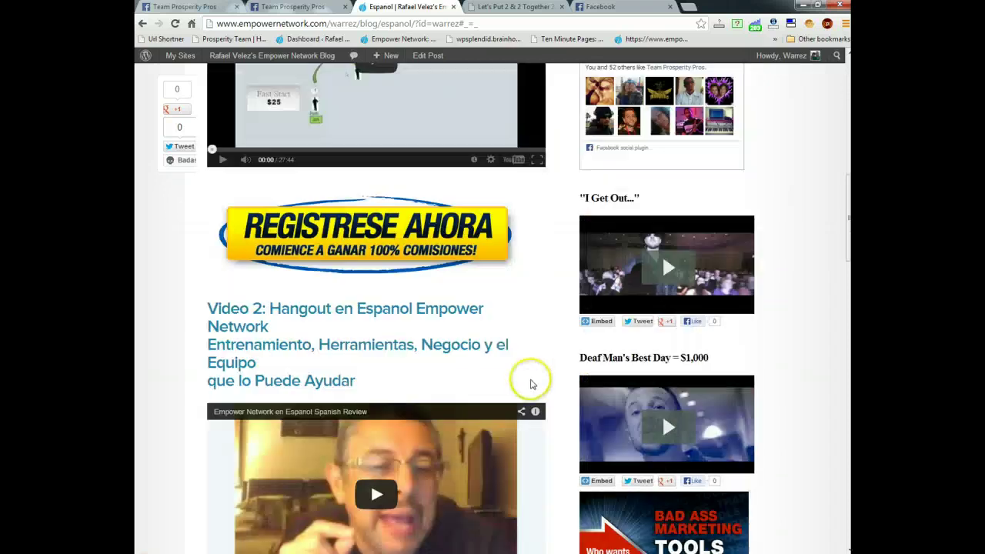
scroll(532, 381, "down", 4)
scroll(535, 381, "down", 2)
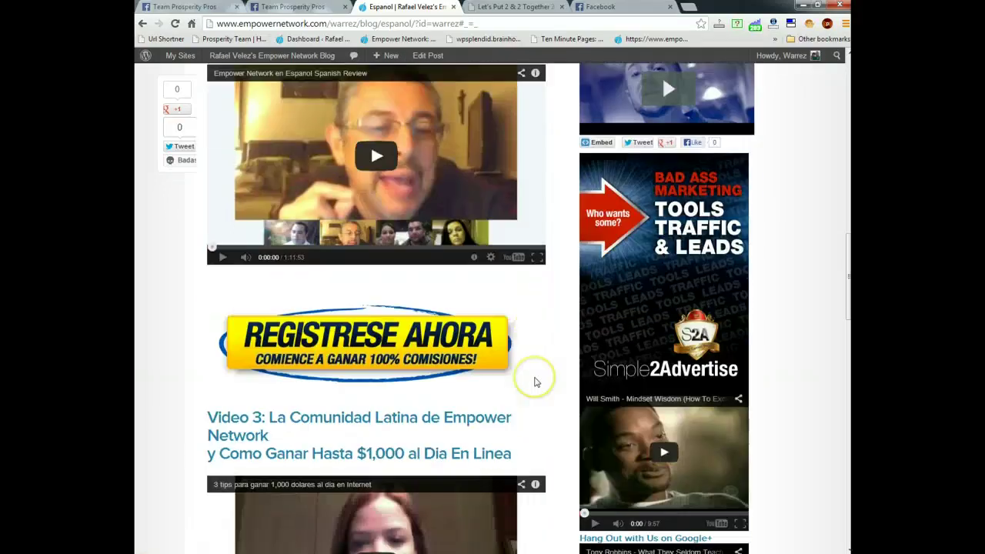
scroll(531, 389, "down", 6)
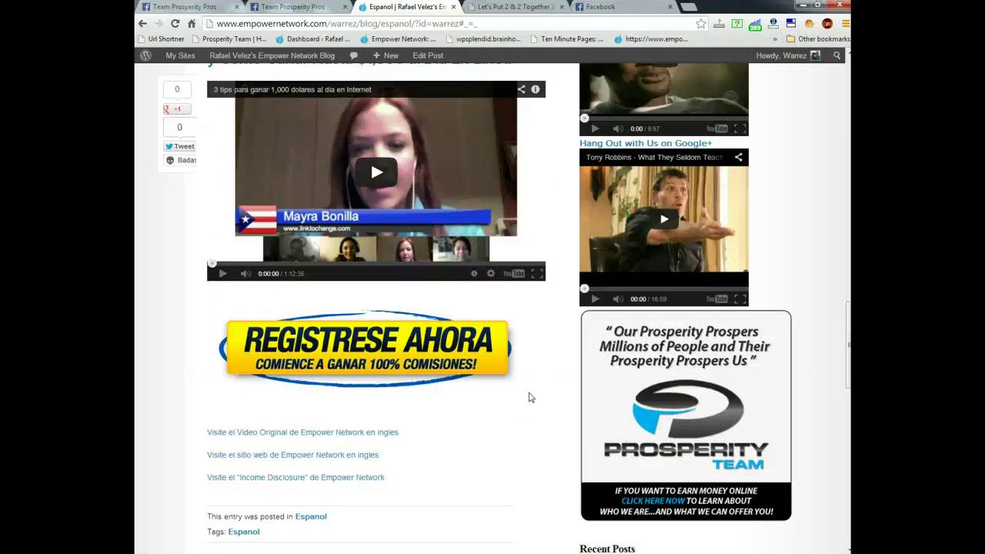
scroll(529, 397, "up", 15)
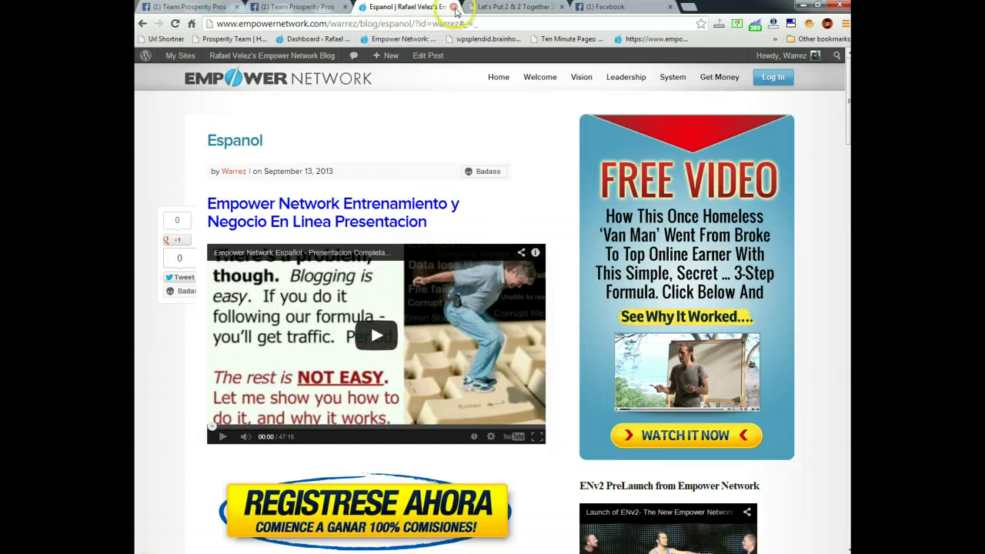
- Close the Espanol blog tab, go back on Team Prosperity Pros, and hide the Admin Panel
left_click(454, 7)
left_click(347, 7)
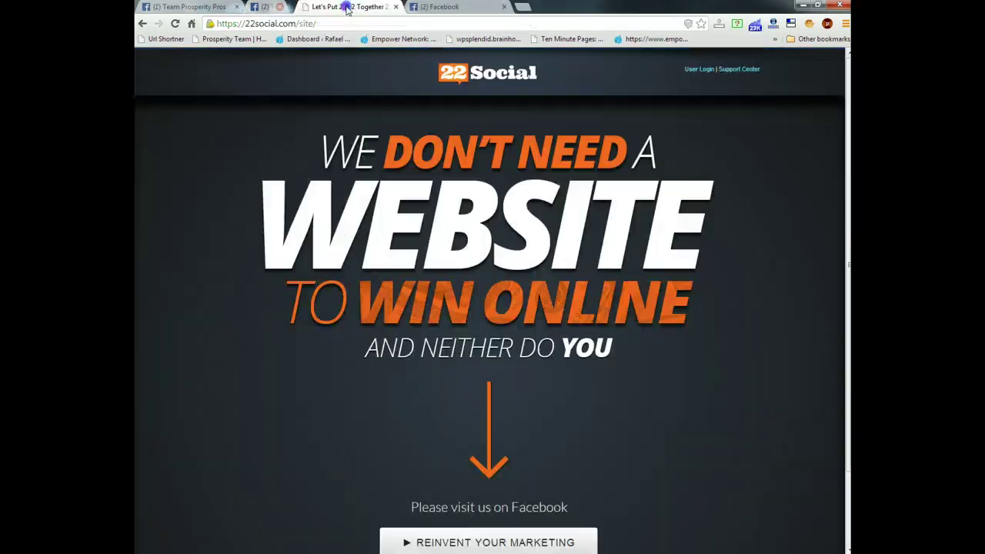
left_click(206, 8)
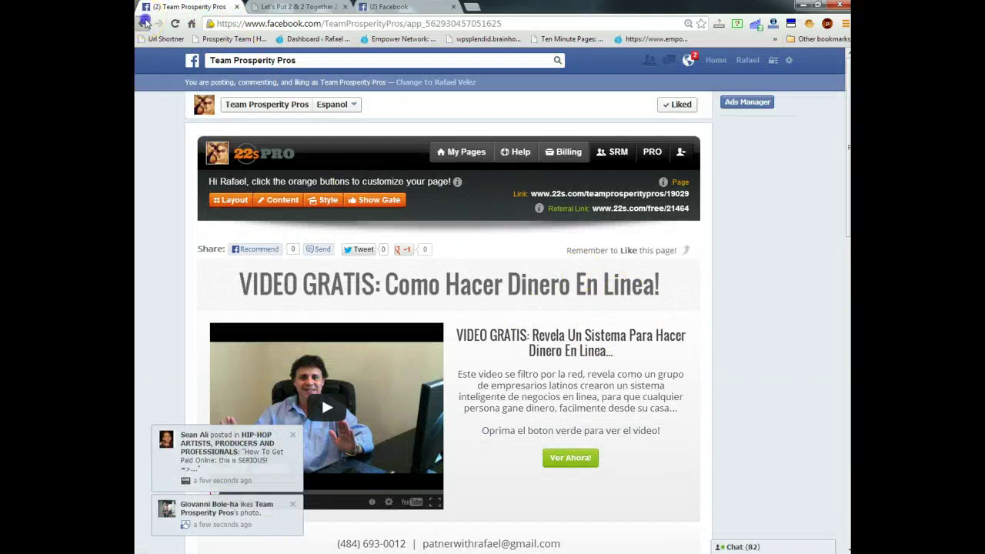
left_click(143, 24)
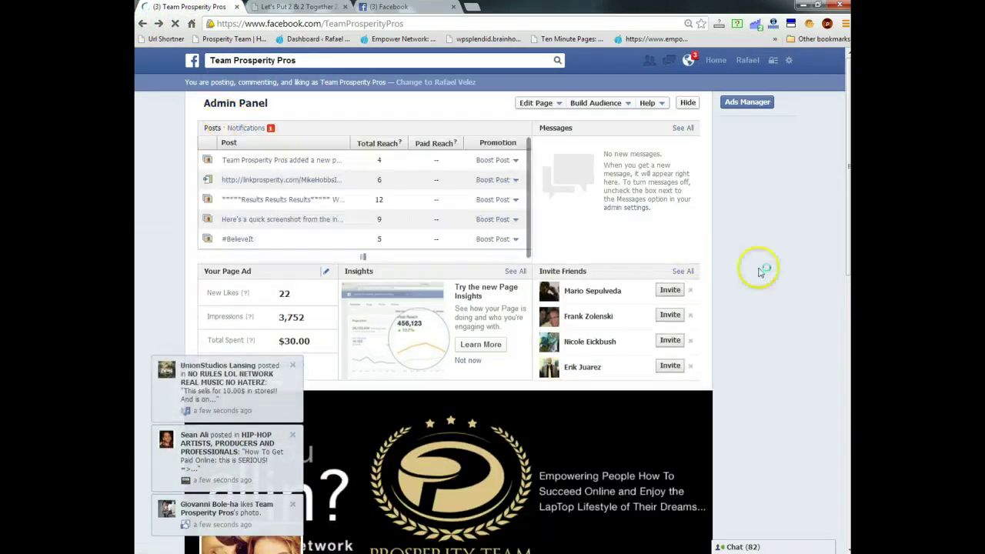
left_click(687, 102)
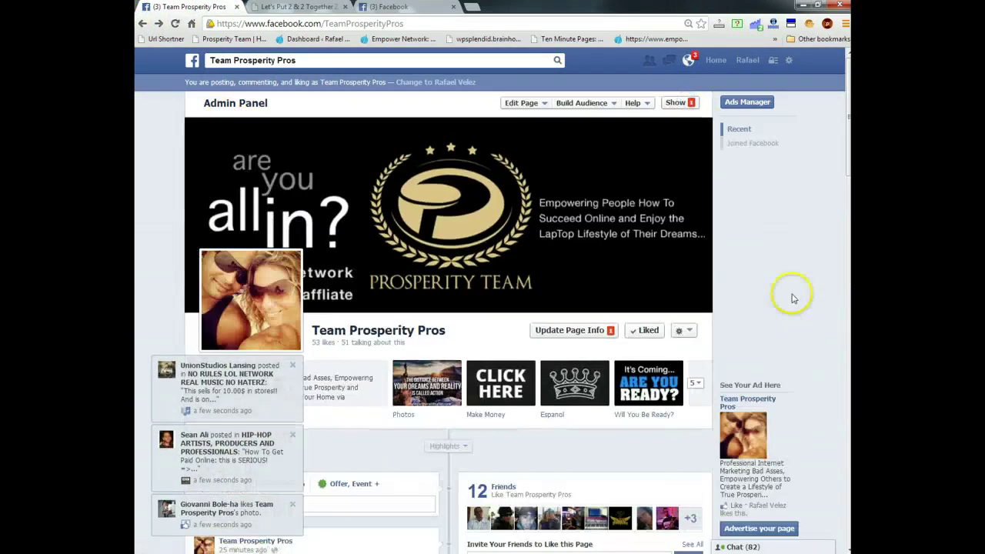
scroll(779, 274, "down", 1)
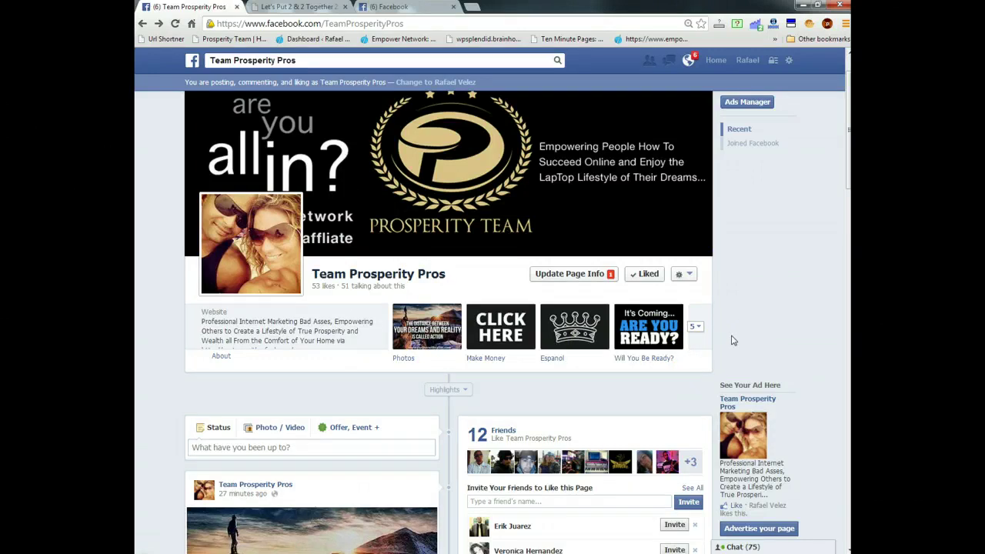
left_click(695, 278)
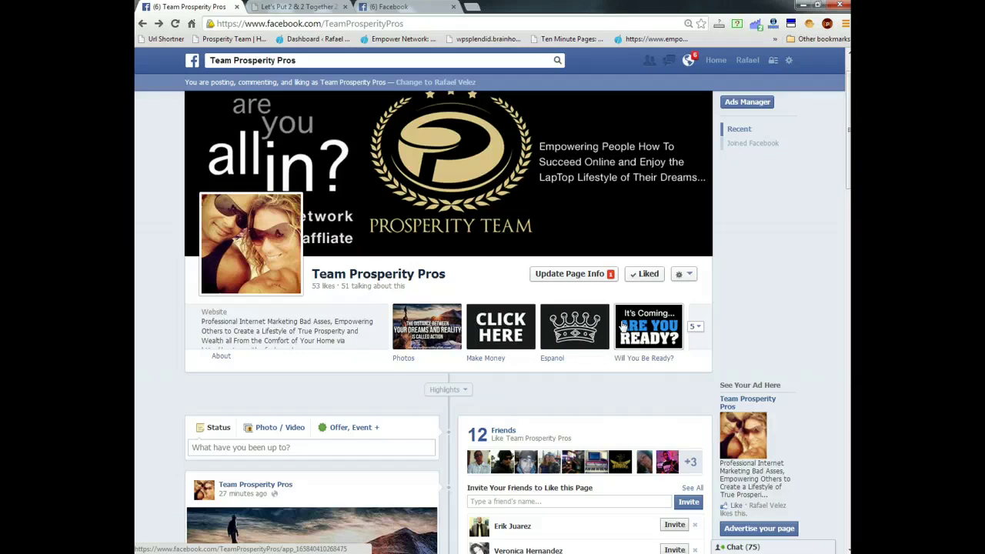
left_click(620, 351)
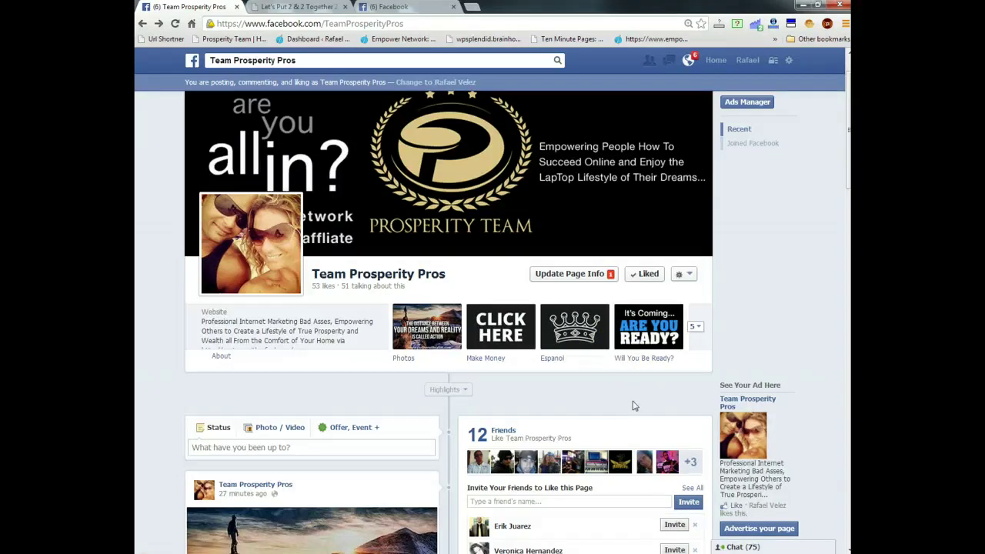
left_click(724, 357)
left_click(753, 357)
left_click(759, 347)
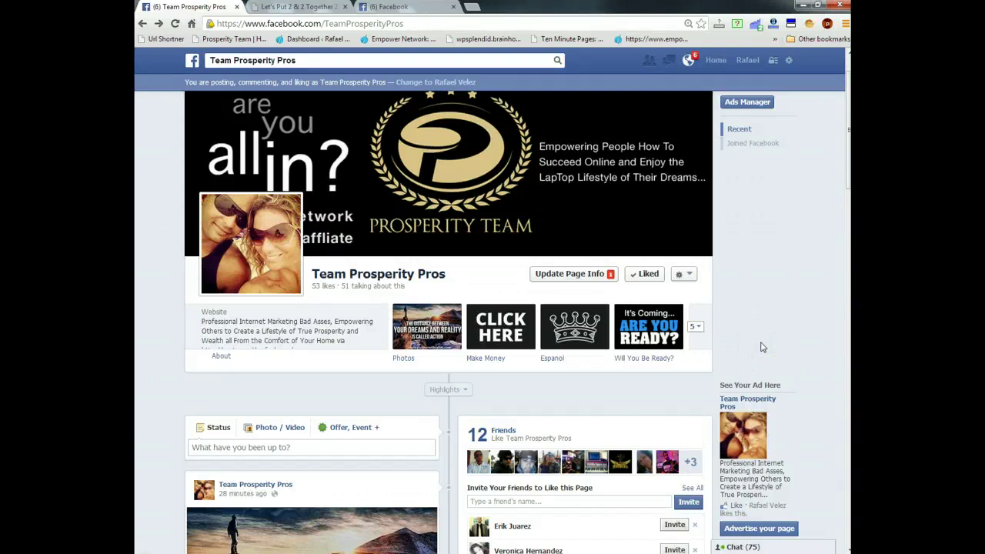